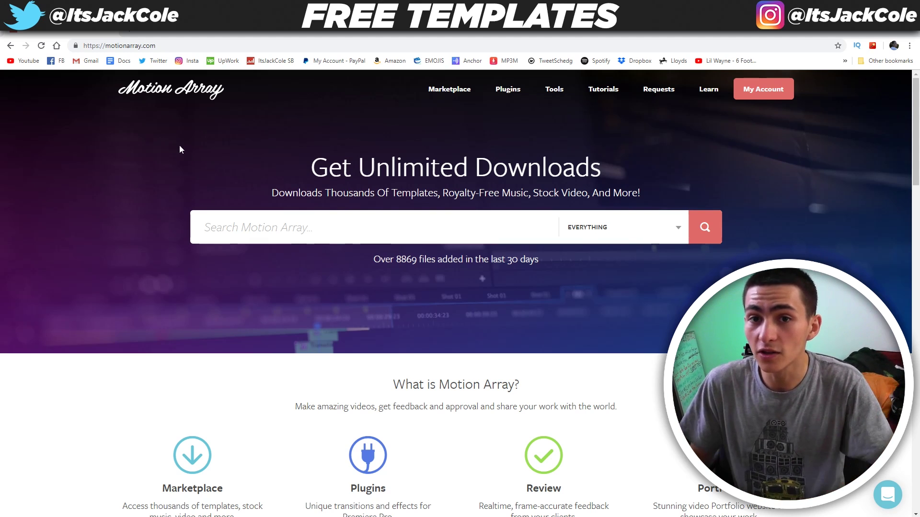
Search the Motion Array catalogue with the category set to After Effects Templates
mouse_move(763, 91)
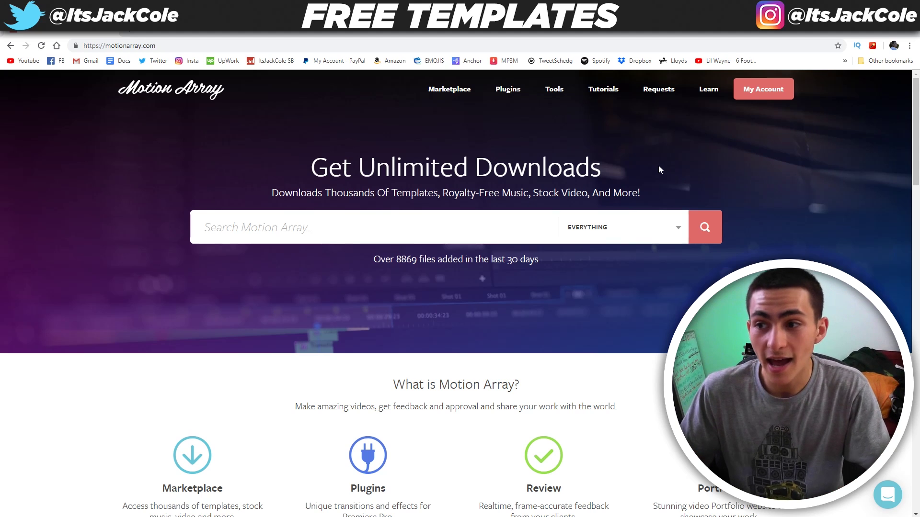
left_click(484, 223)
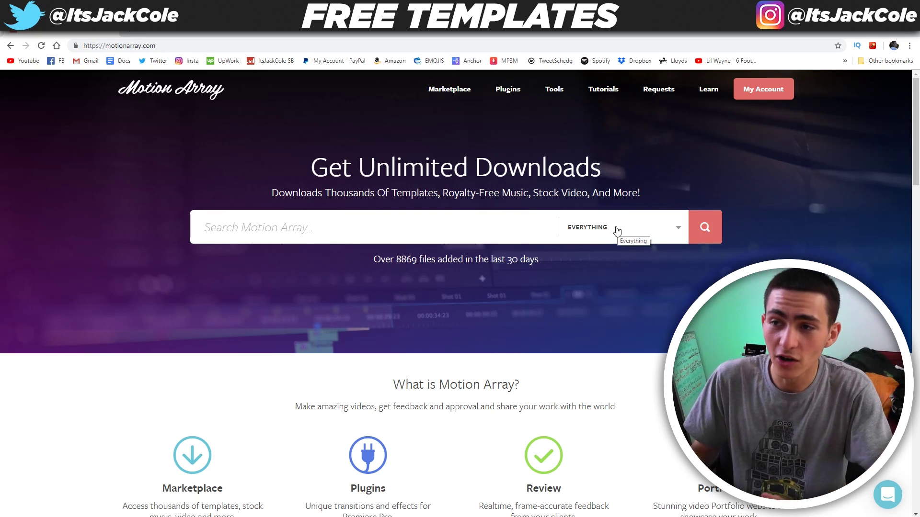
left_click(631, 229)
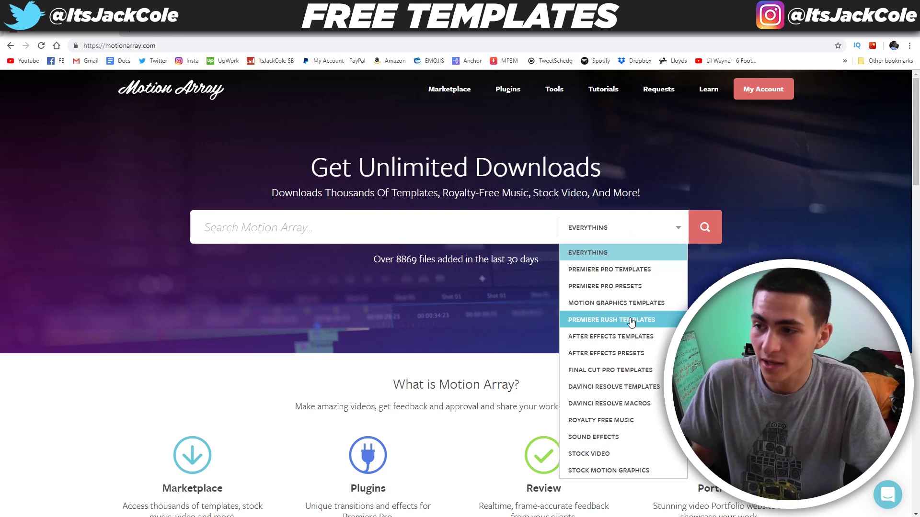
left_click(619, 337)
left_click(708, 231)
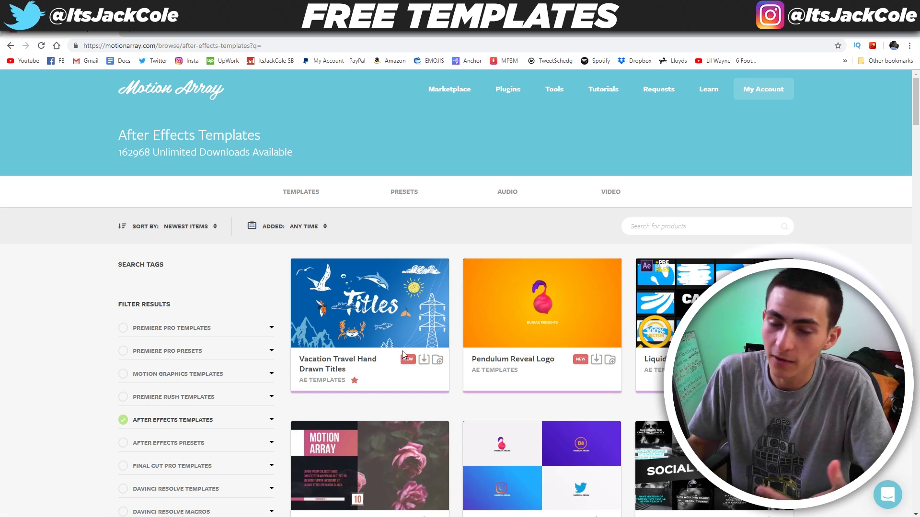
Apply the Free Items filter and browse the free After Effects templates
scroll(418, 363, "down", 3)
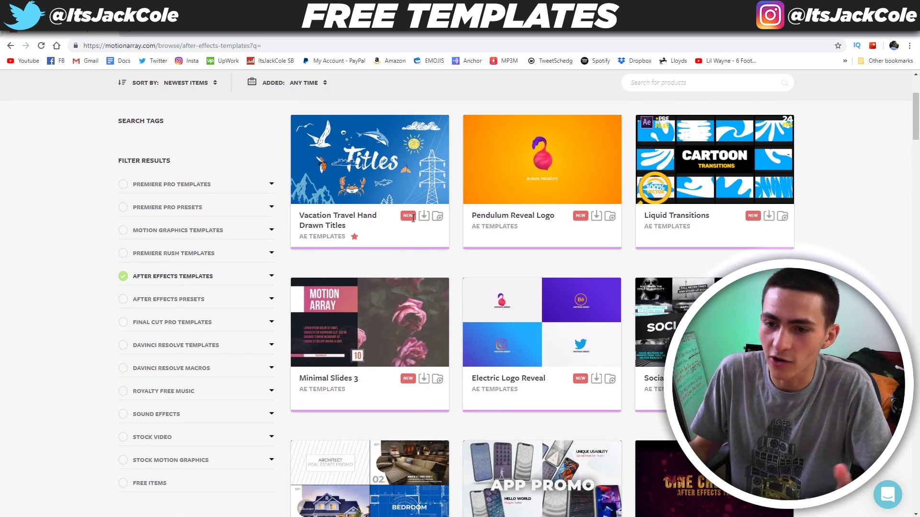
scroll(413, 218, "down", 2)
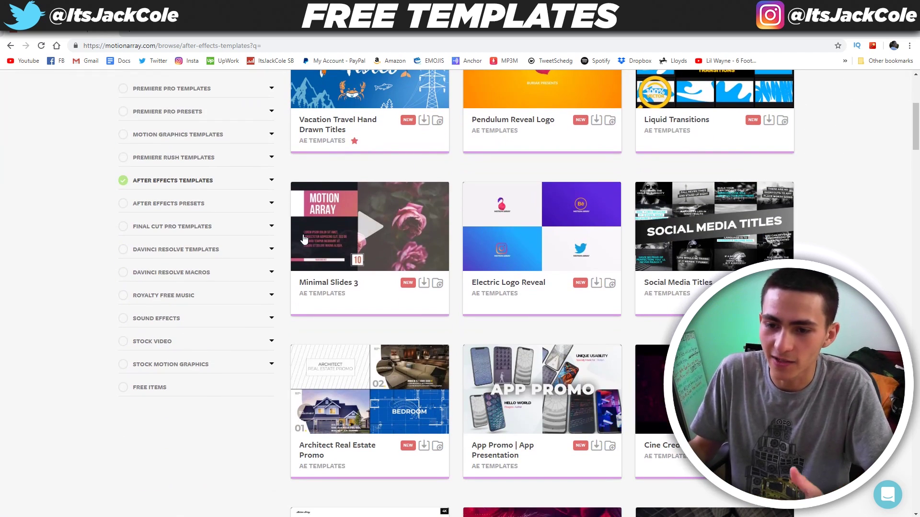
left_click(123, 388)
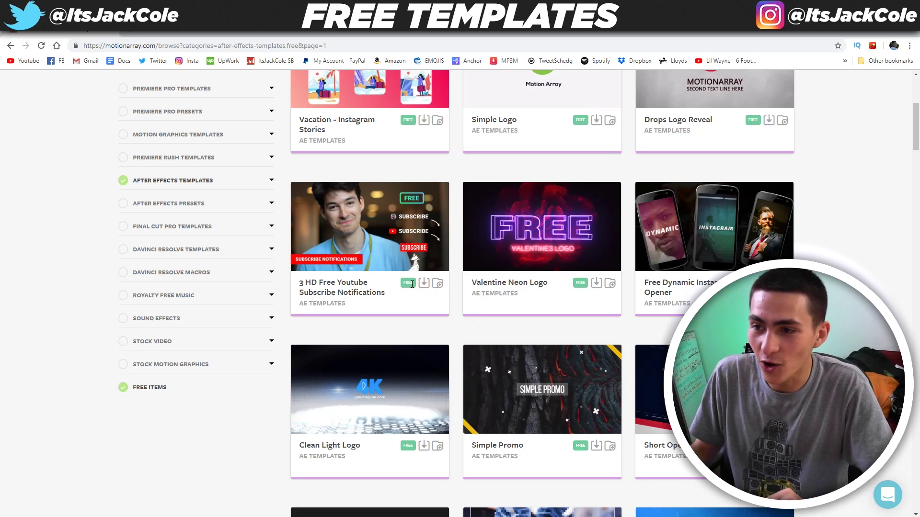
scroll(361, 335, "up", 4)
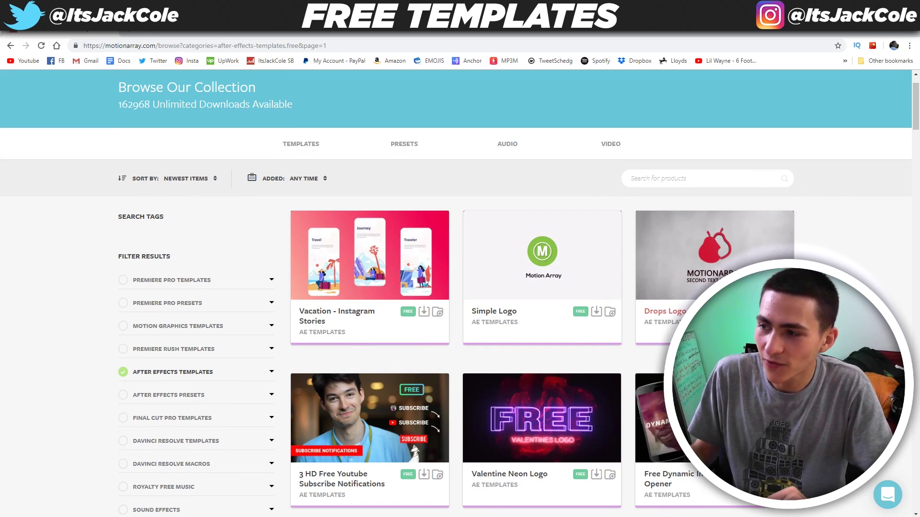
scroll(405, 229, "down", 20)
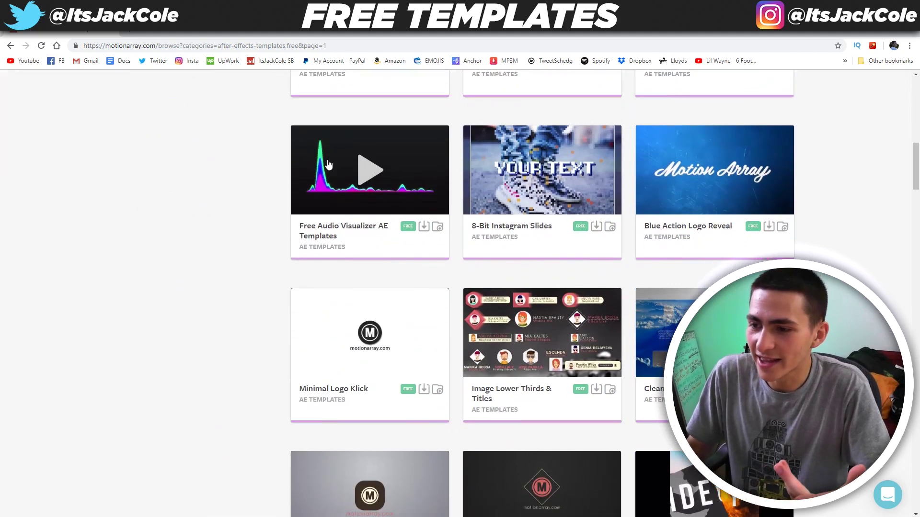
scroll(232, 175, "down", 20)
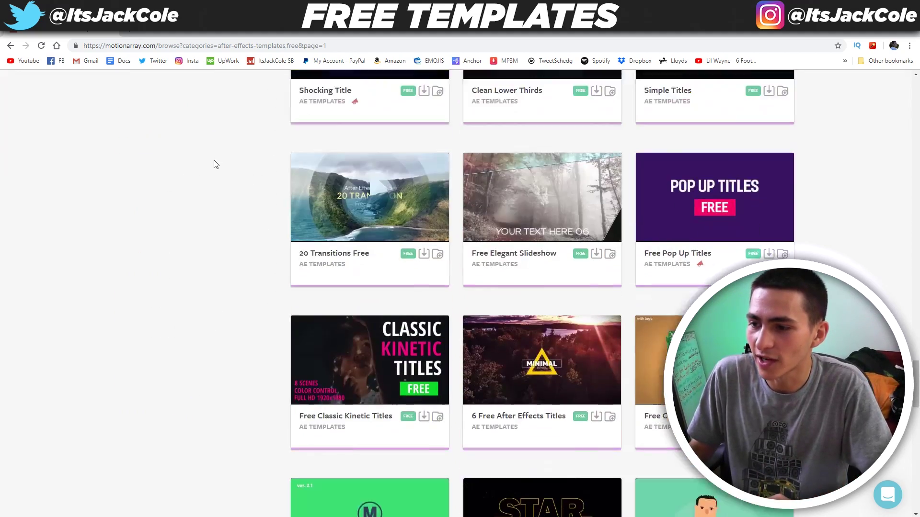
scroll(201, 162, "down", 8)
scroll(195, 159, "up", 5)
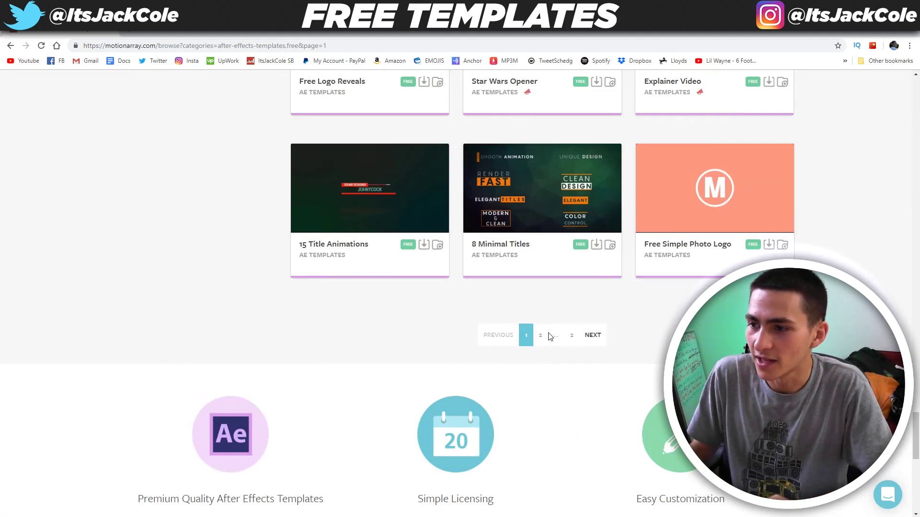
scroll(222, 220, "up", 7)
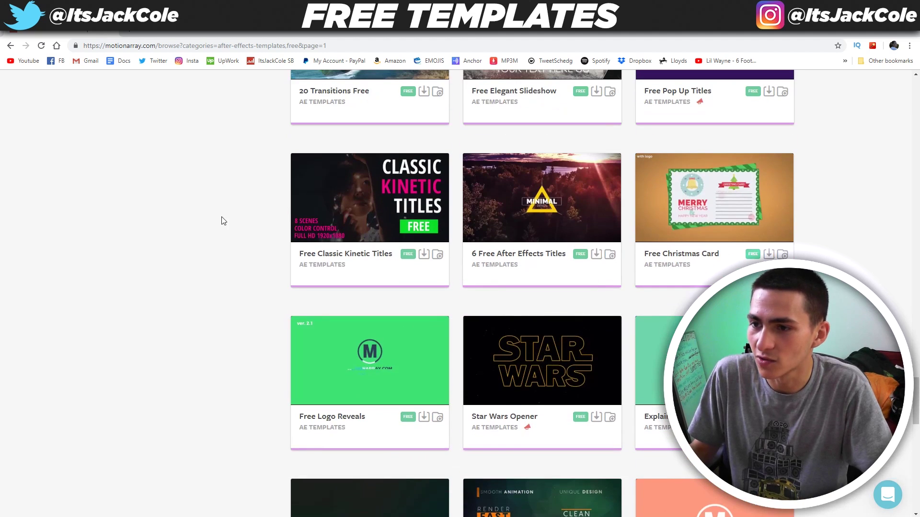
Play the Star Wars Opener preview, then pause it
left_click(535, 362)
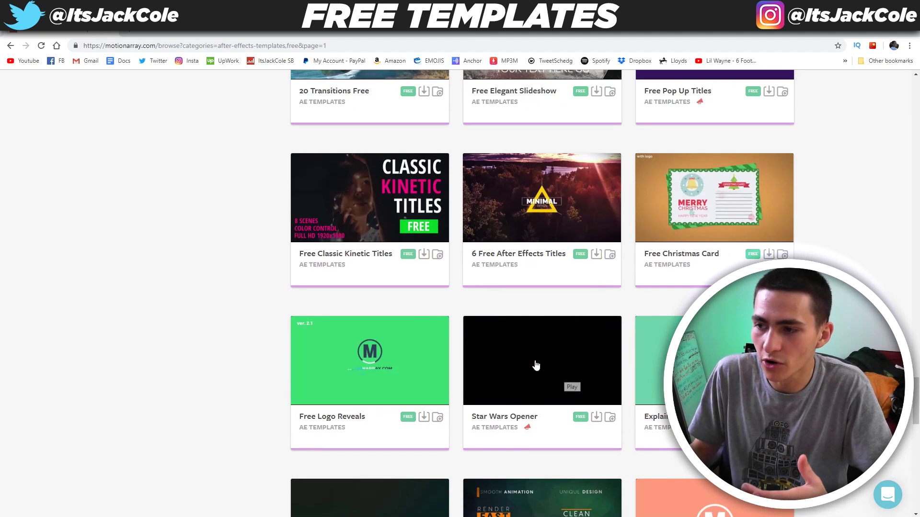
scroll(222, 291, "down", 2)
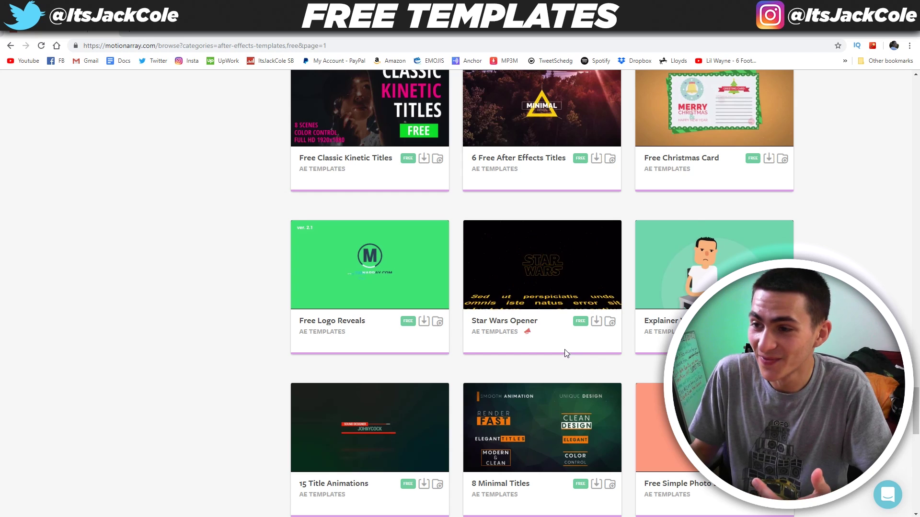
left_click(549, 264)
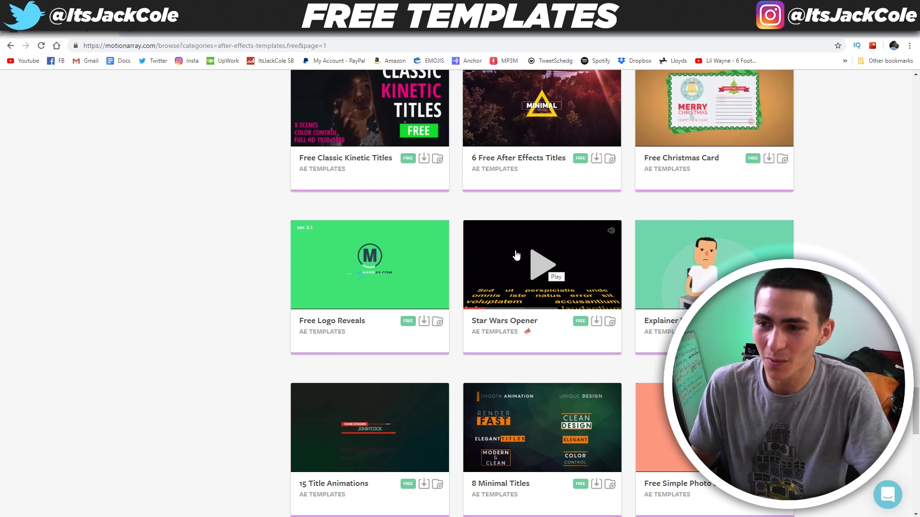
scroll(544, 249, "up", 1)
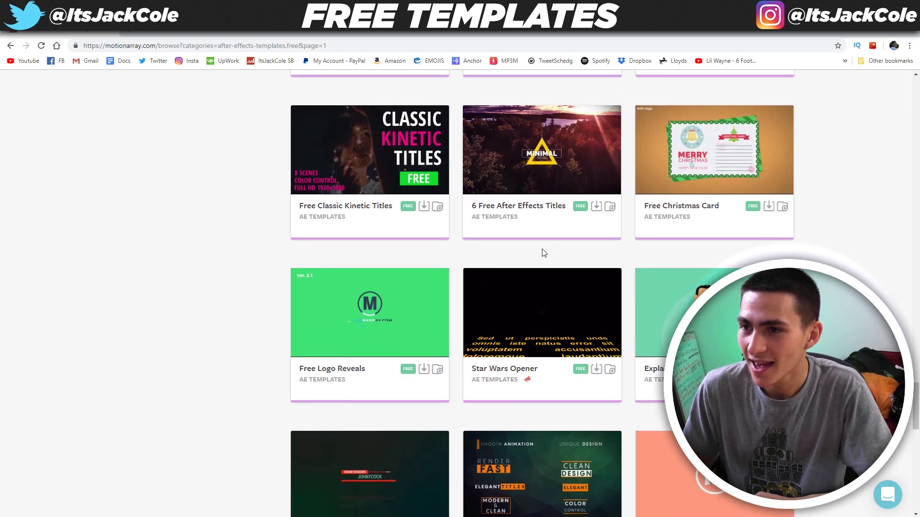
scroll(543, 252, "up", 3)
scroll(267, 215, "up", 15)
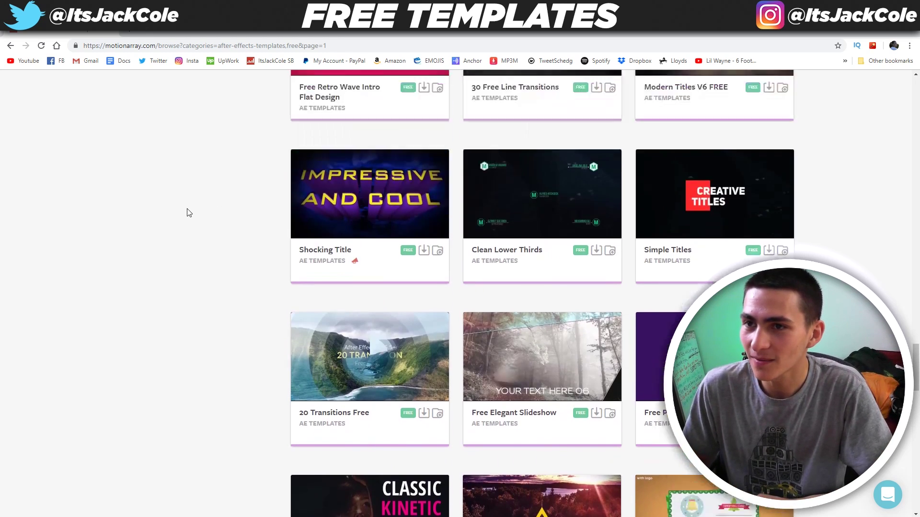
scroll(189, 213, "up", 20)
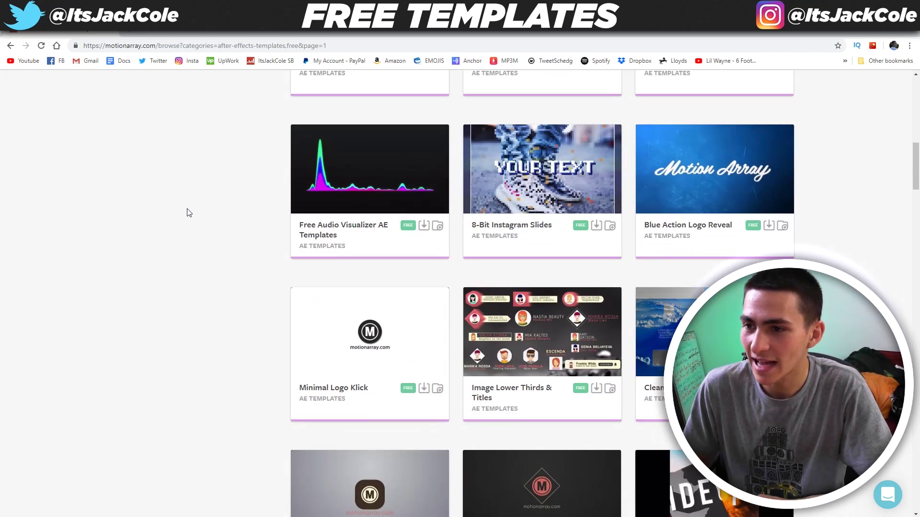
scroll(188, 211, "up", 3)
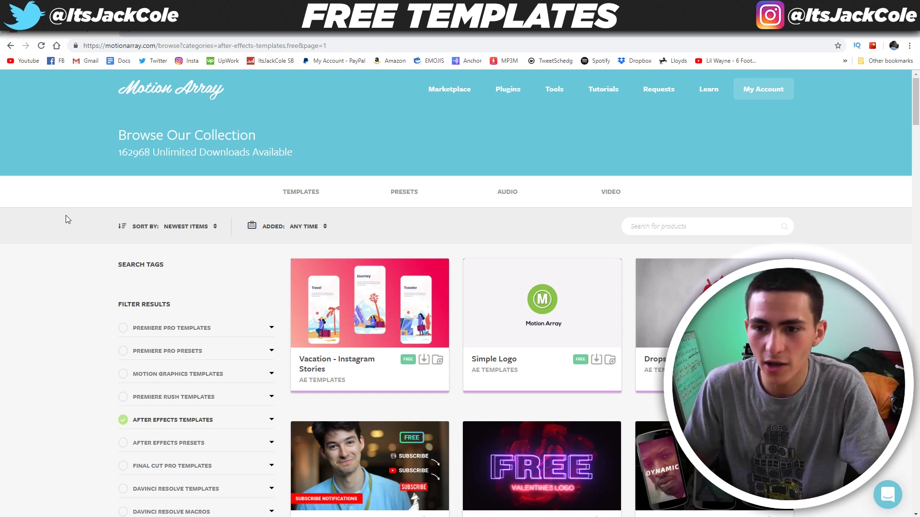
scroll(64, 215, "down", 1)
scroll(59, 215, "up", 1)
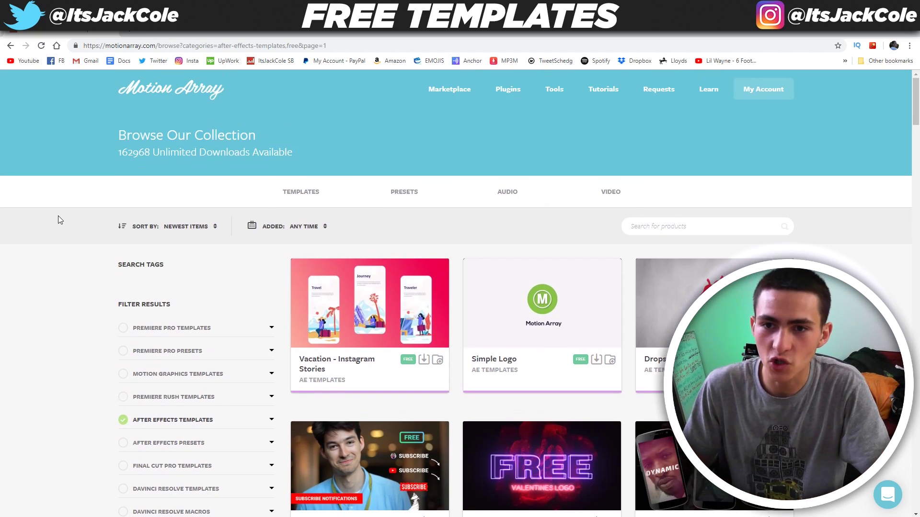
scroll(56, 217, "down", 5)
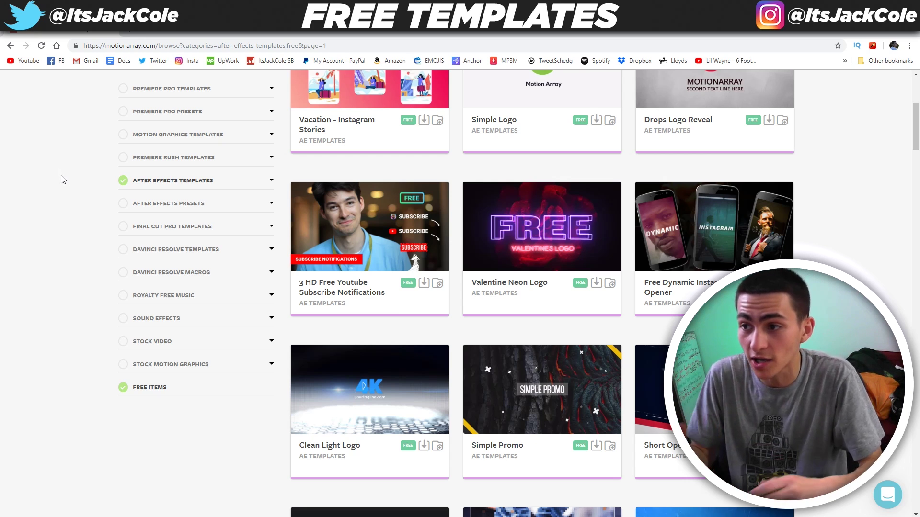
scroll(62, 179, "up", 3)
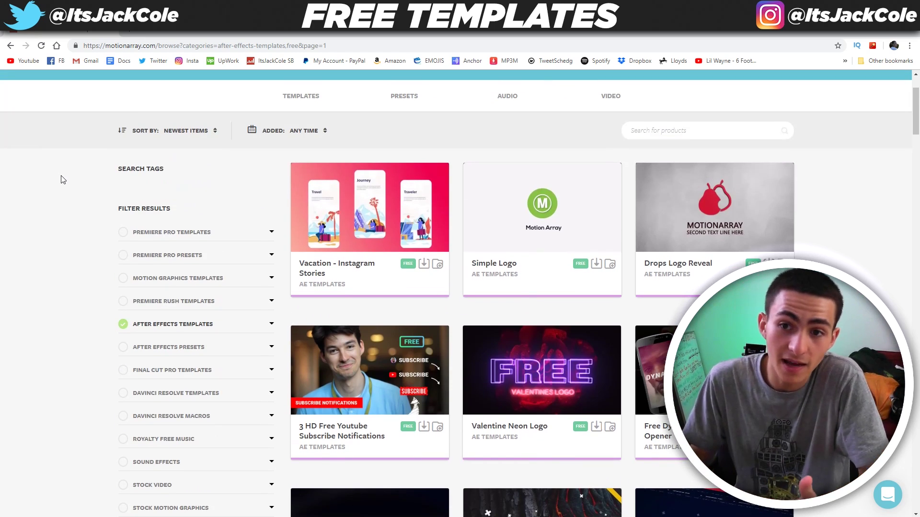
scroll(63, 180, "up", 2)
scroll(62, 179, "down", 5)
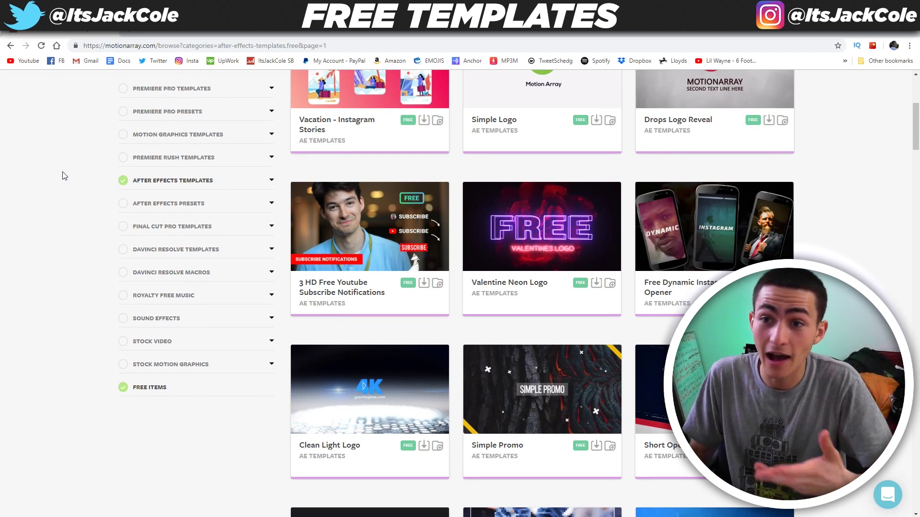
scroll(800, 237, "down", 1)
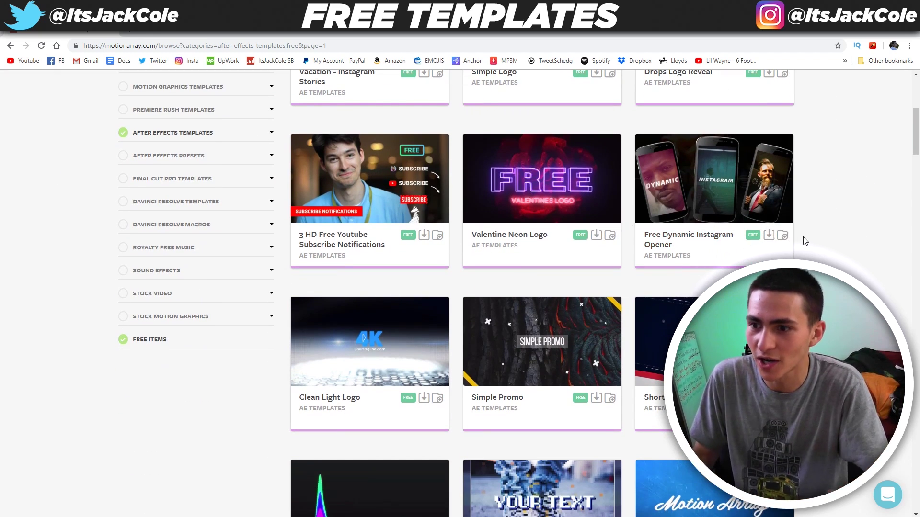
scroll(800, 237, "down", 1)
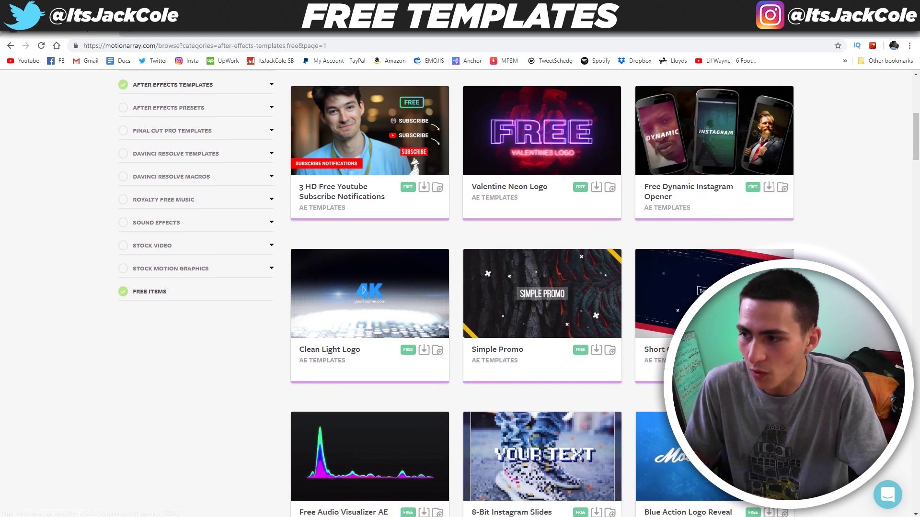
scroll(800, 237, "down", 1)
mouse_move(718, 245)
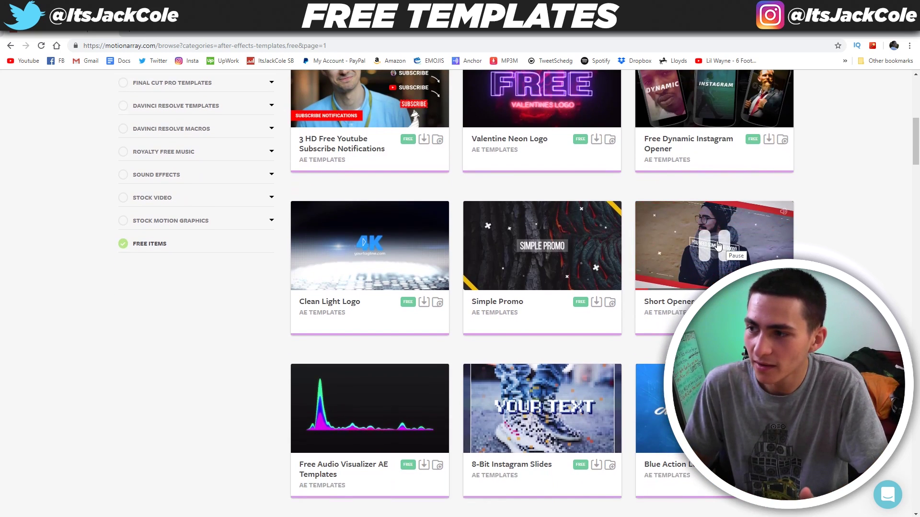
Download the Short Opener zip from its template page and bring up the FREEBIES folder
left_click(668, 301)
left_click(755, 138)
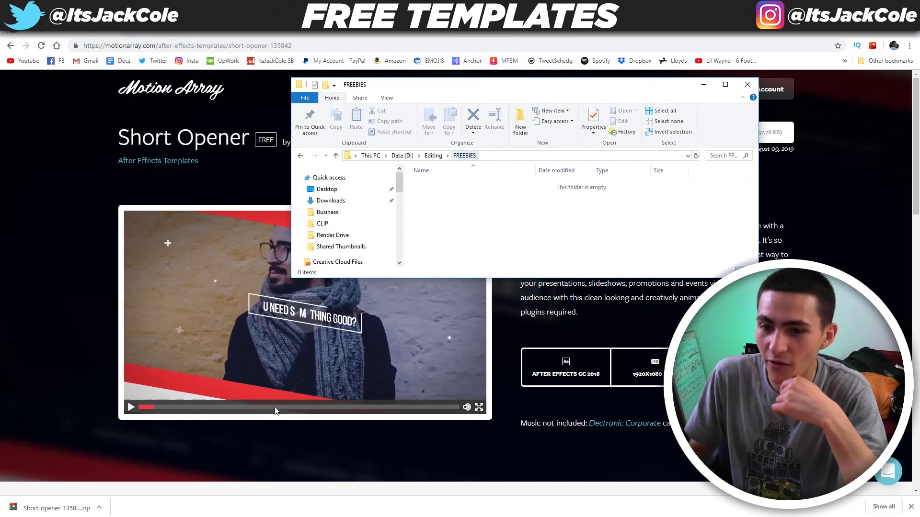
left_click(54, 511)
left_click(52, 510)
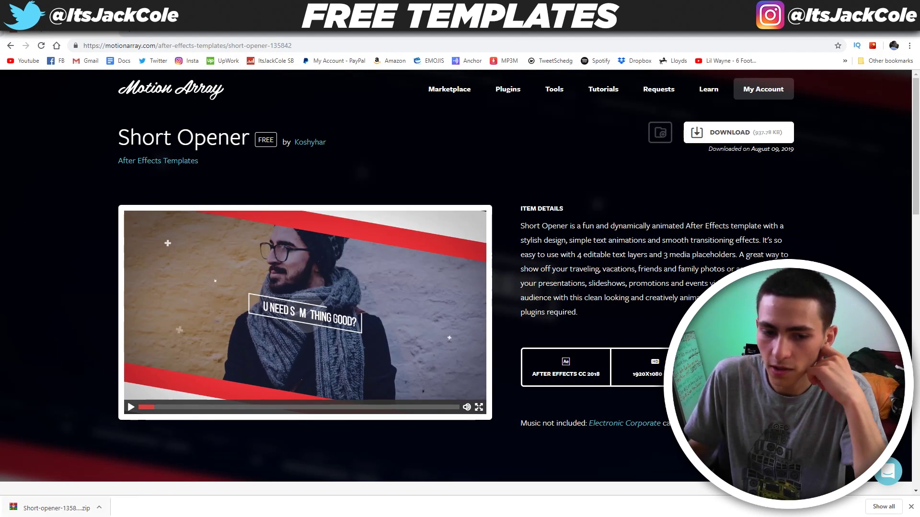
left_click(52, 510)
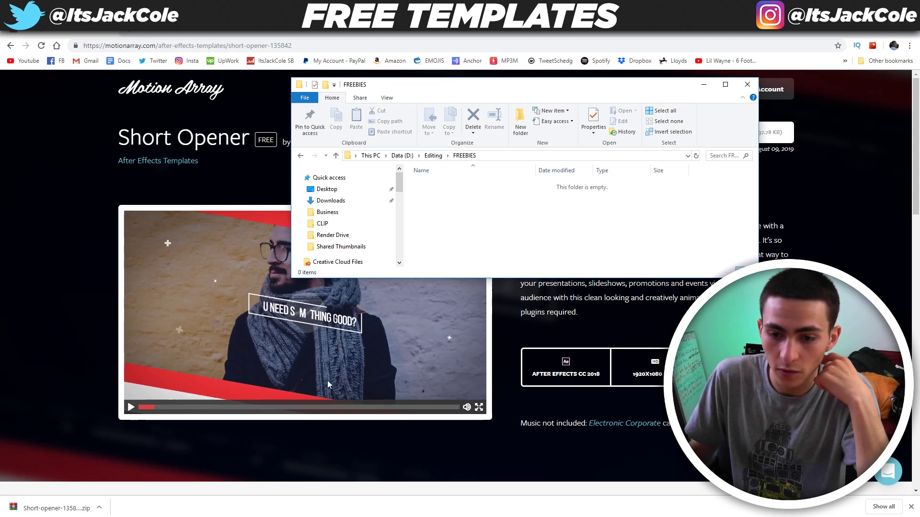
Move the downloaded zip into FREEBIES, extract it there, and maximize the folder window
left_click(51, 511)
left_click_drag(52, 510, 508, 181)
right_click(462, 185)
left_click(500, 226)
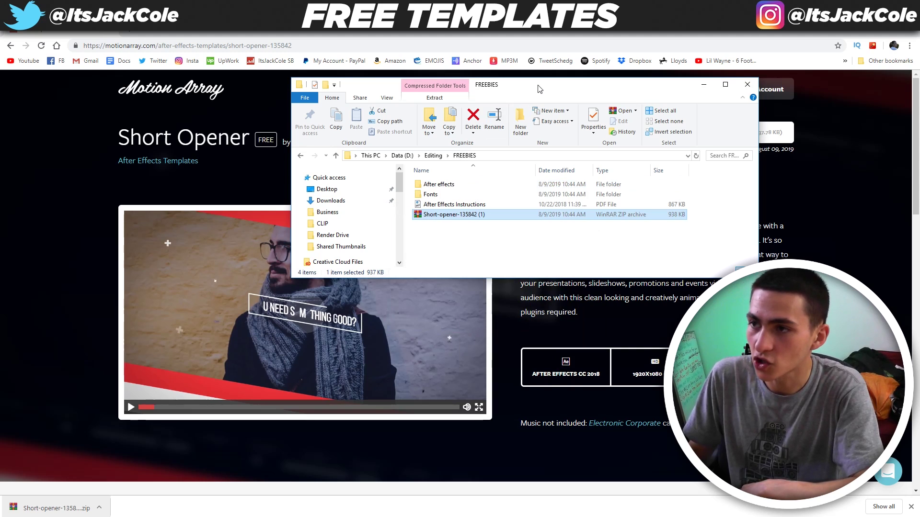
left_click_drag(544, 78, 544, 1)
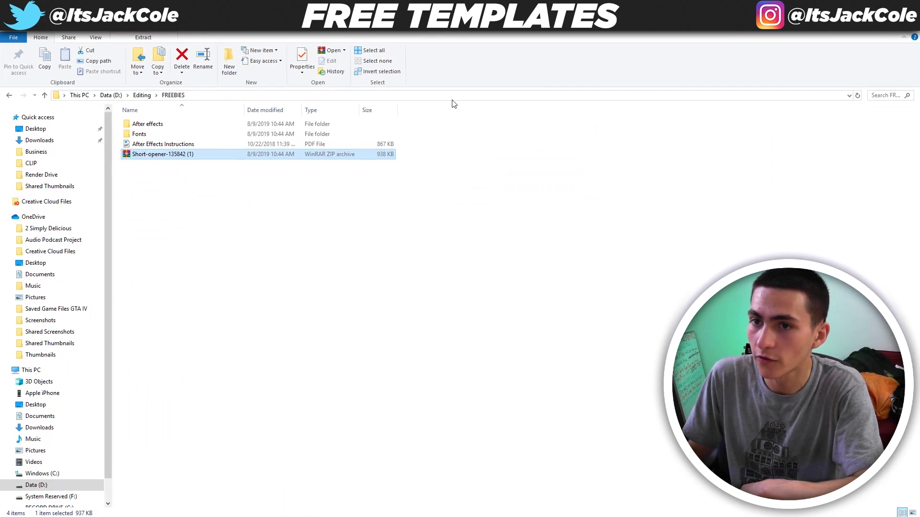
left_click(725, 32)
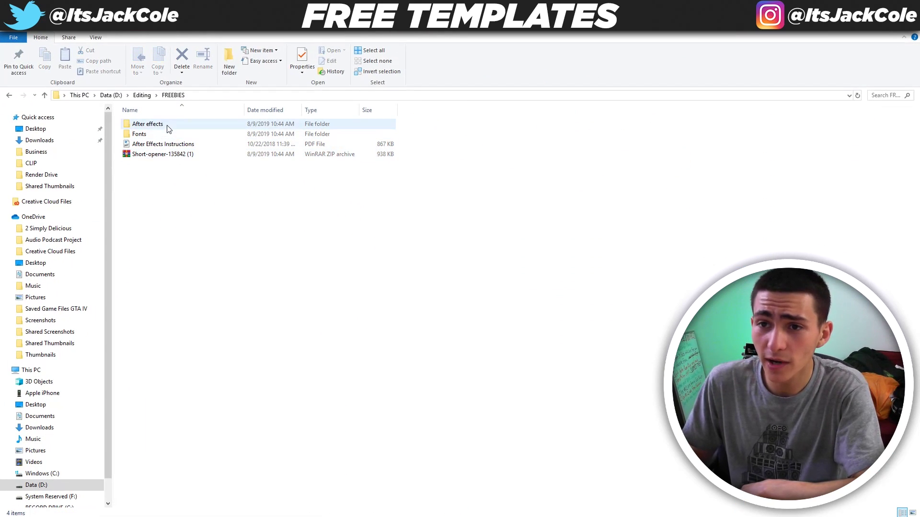
Check the Fonts and After effects folders, then launch the AE_Opener_2018 project
left_click(142, 136)
double_click(143, 136)
left_click(153, 128)
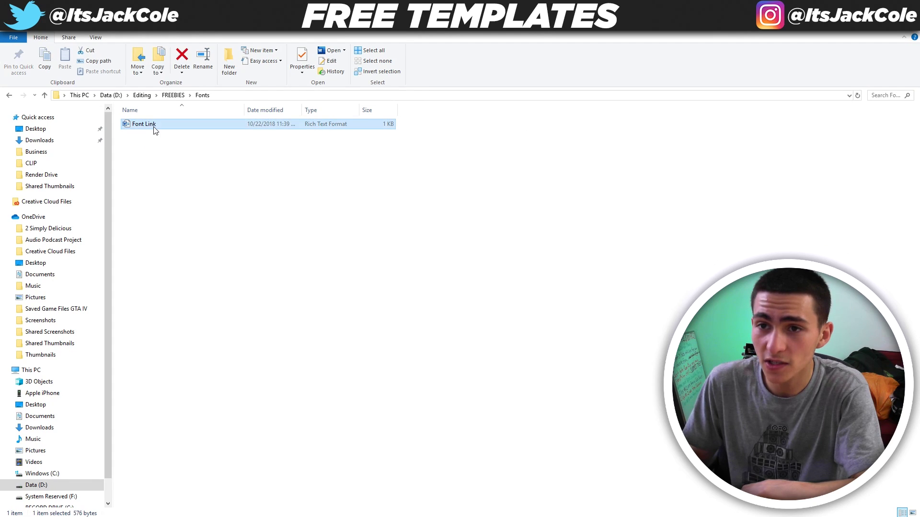
key("alt+Left")
double_click(181, 126)
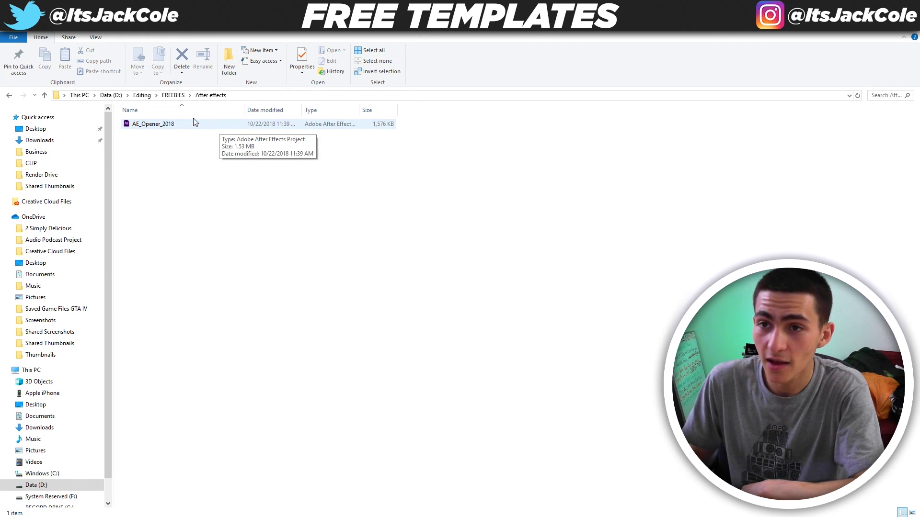
key("alt+Left")
double_click(155, 136)
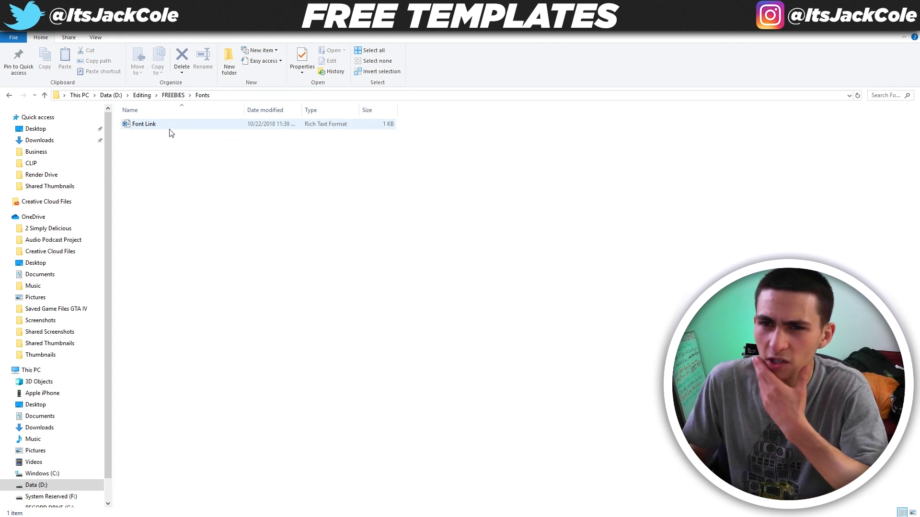
left_click(173, 96)
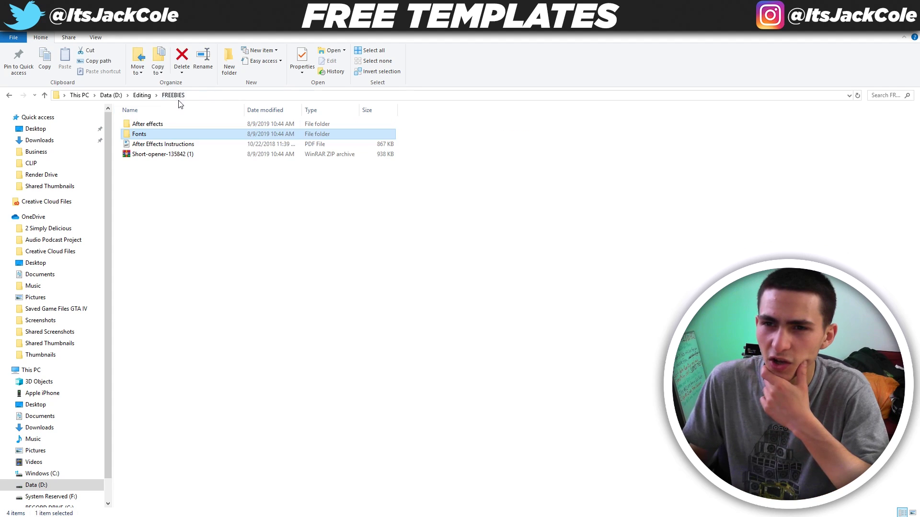
left_click(177, 123)
double_click(177, 124)
double_click(187, 126)
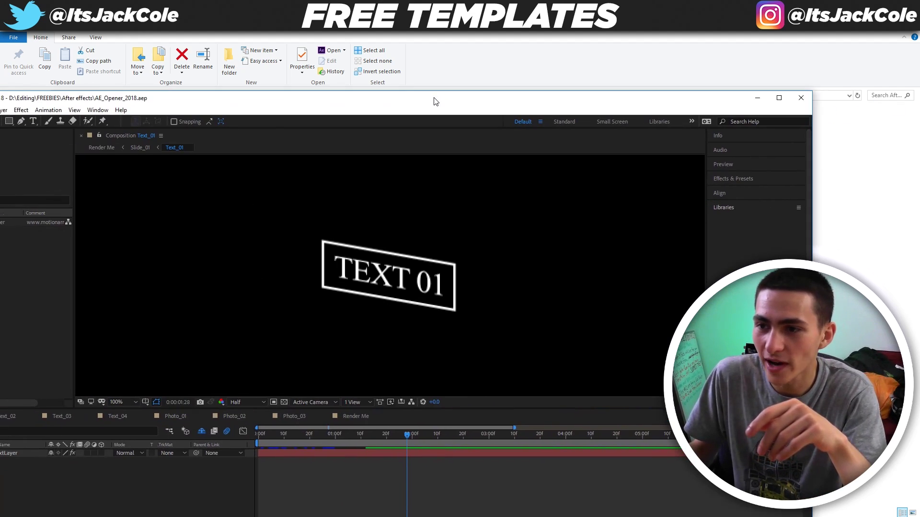
Maximize After Effects and preview the Text_01 composition from the start
double_click(435, 102)
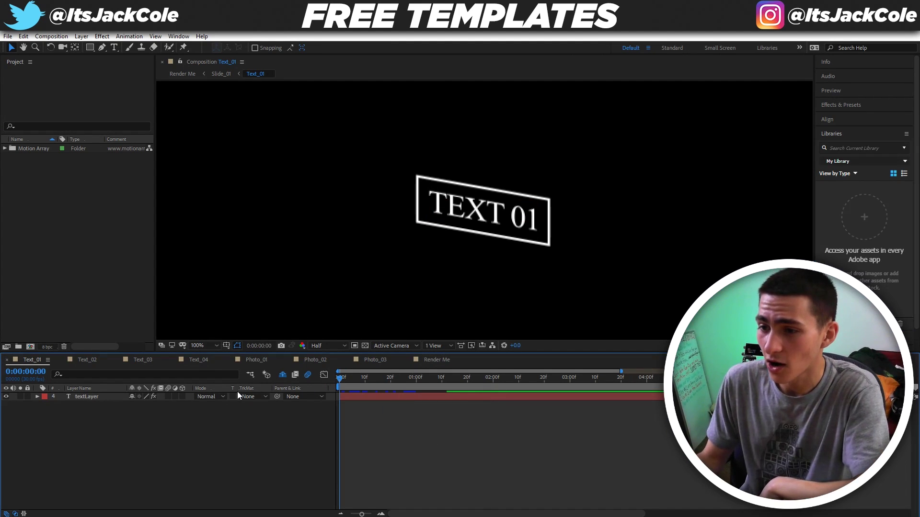
key("Home")
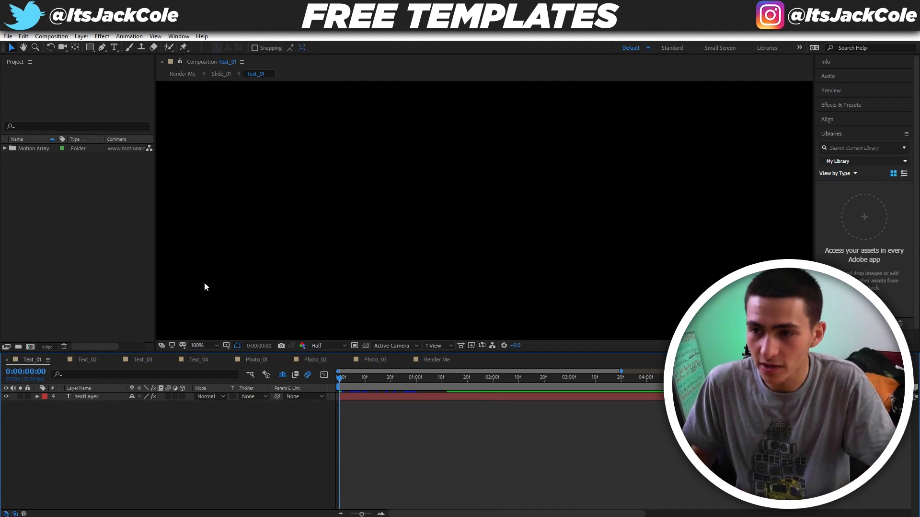
key("comma")
key("comma")
key("comma")
key("comma")
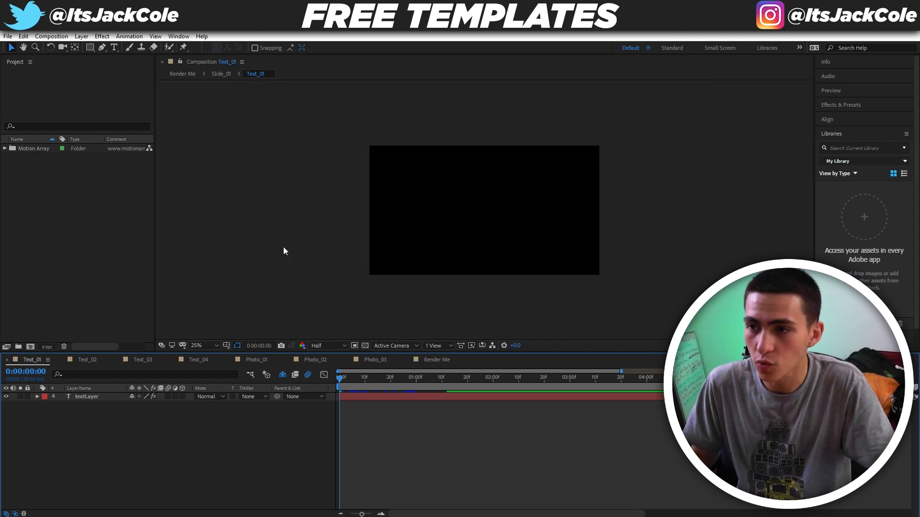
key("space")
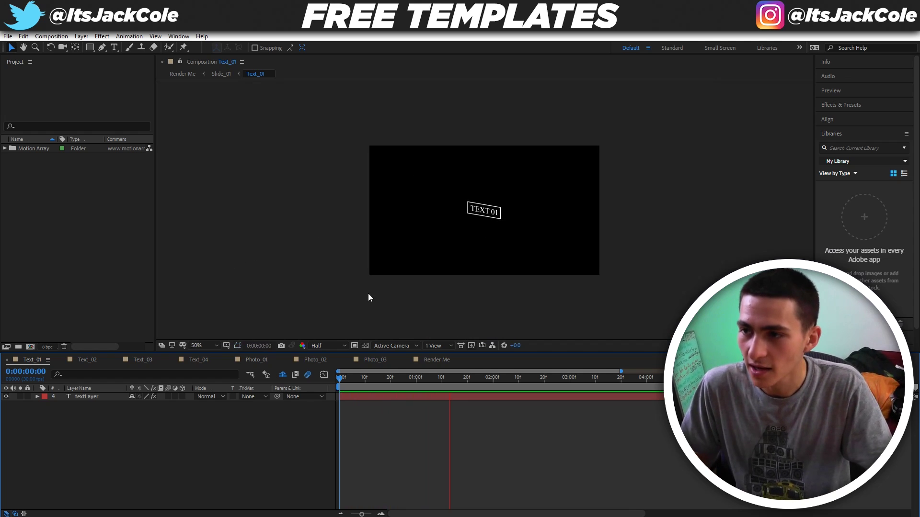
key("period")
Switch to the Render Me composition and preview its animation
left_click(437, 360)
key("space")
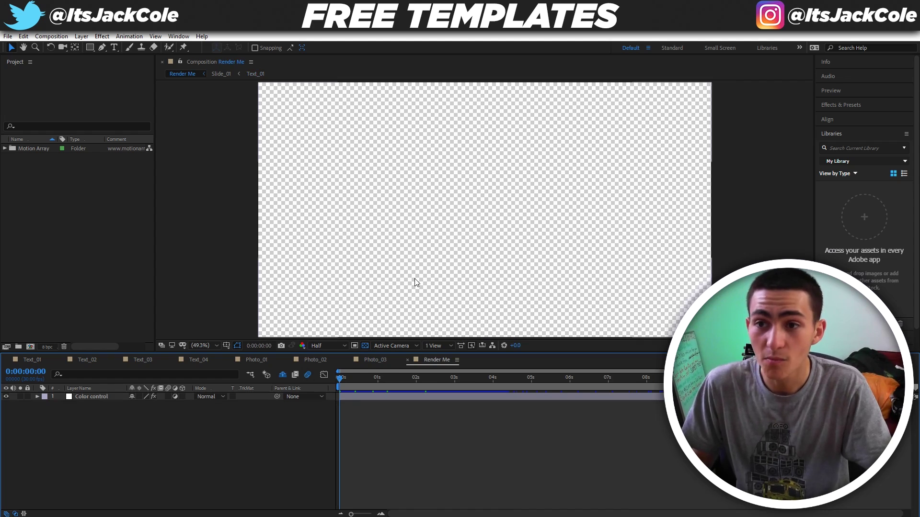
key("space")
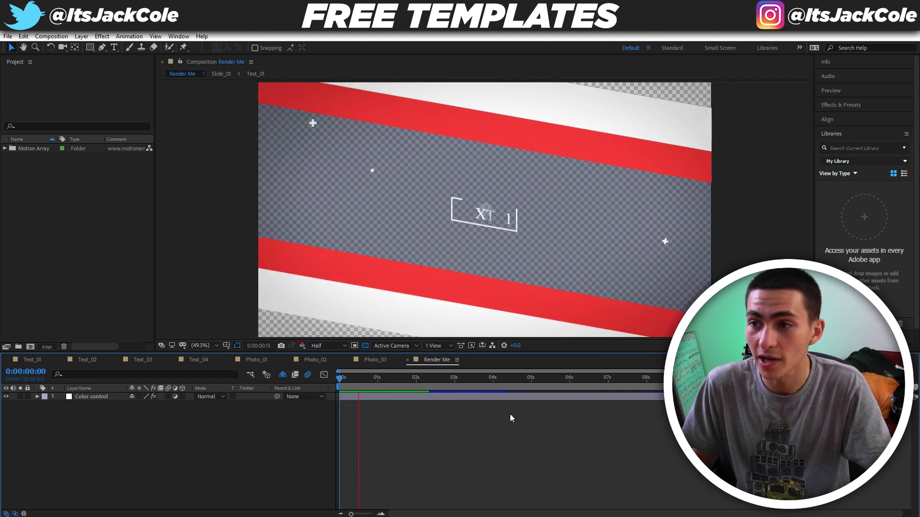
key("comma")
key("comma")
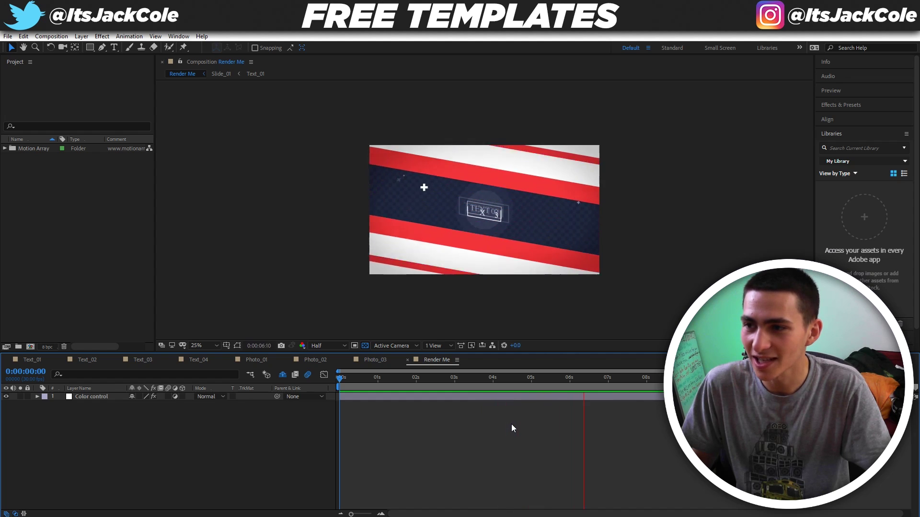
double_click(380, 397)
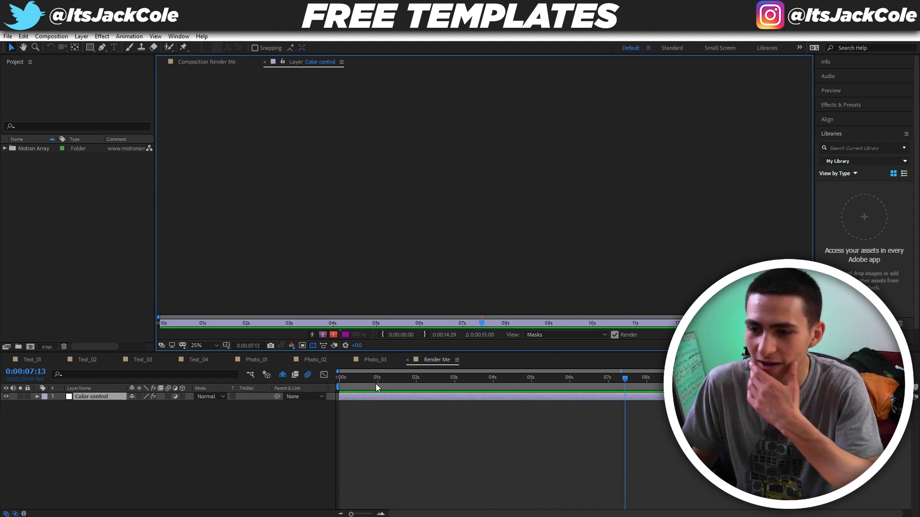
key("space")
left_click(389, 433)
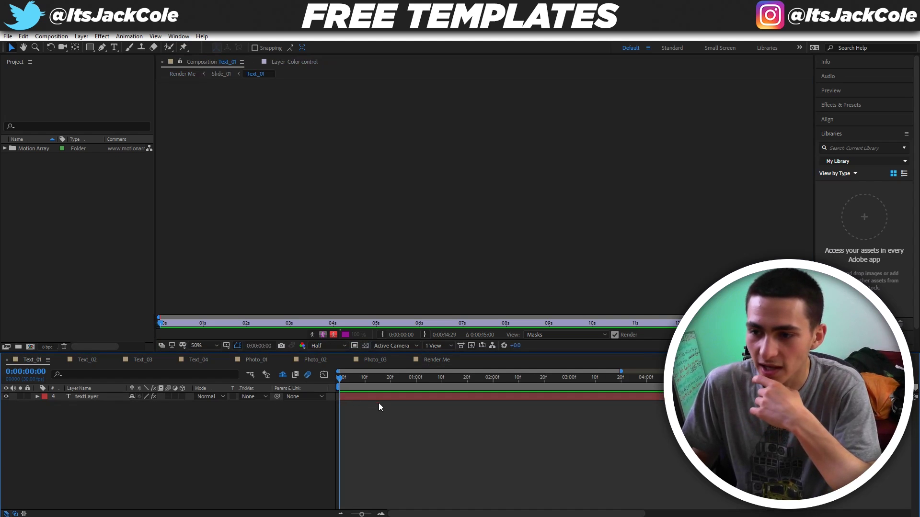
Return to Text_01, preview it again, and select its text layer
left_click(376, 398)
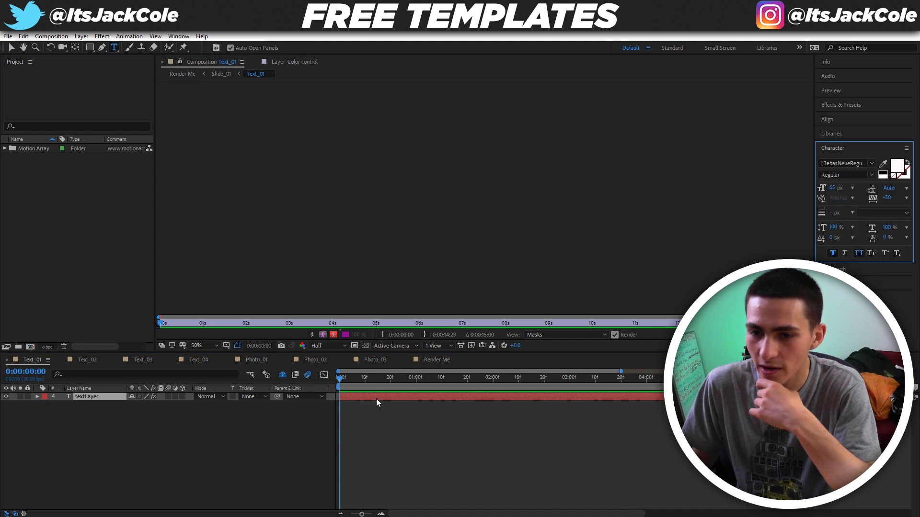
left_click(438, 463)
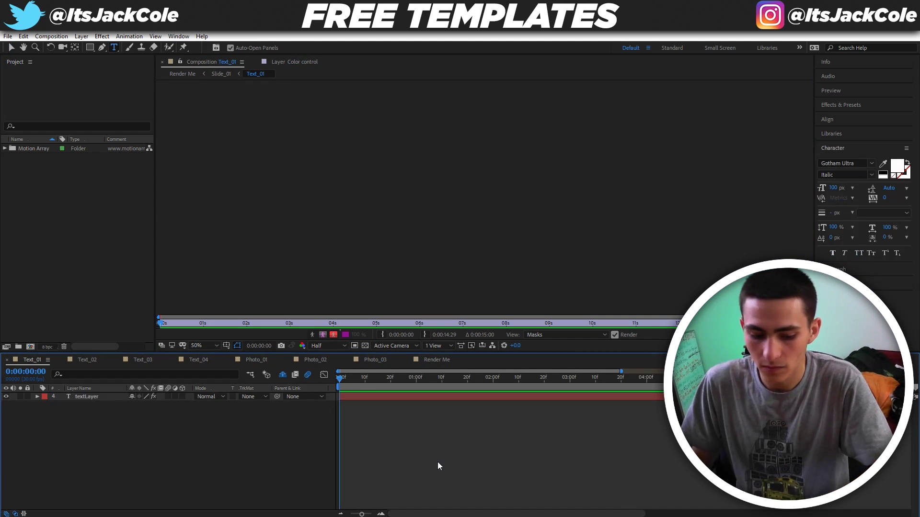
key("v")
key("space")
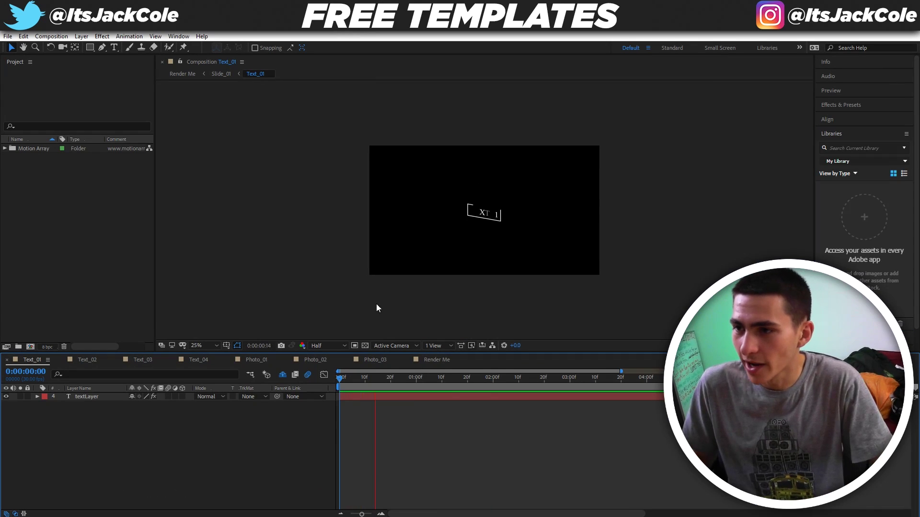
left_click(90, 397)
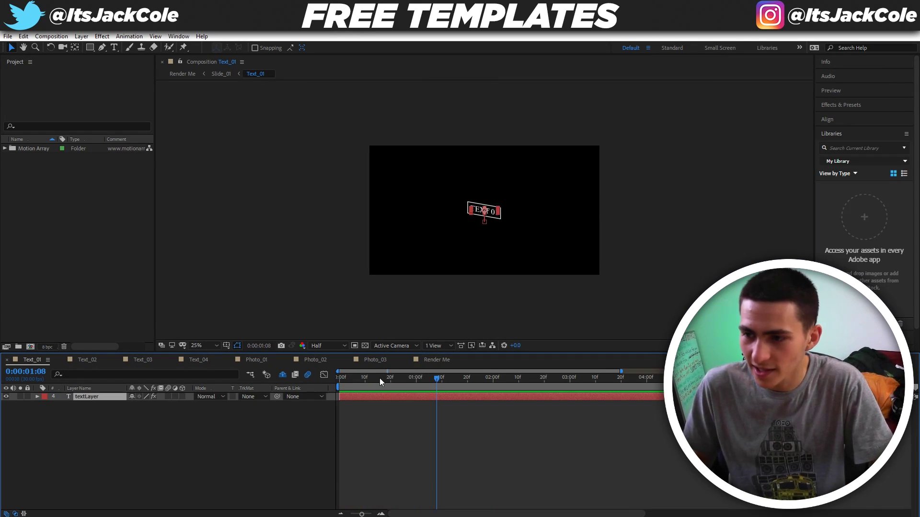
Replay Render Me, then go back to Text_01 with the playhead at the start
left_click(437, 360)
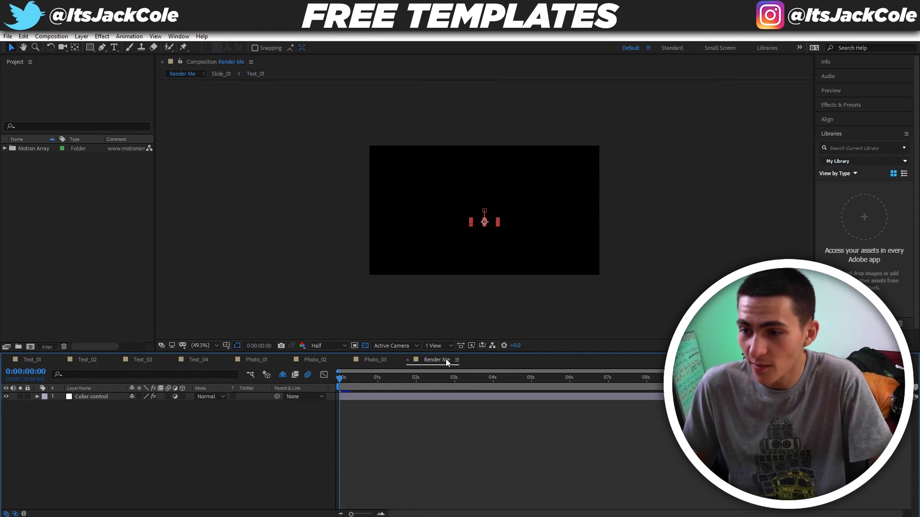
key("space")
key("space")
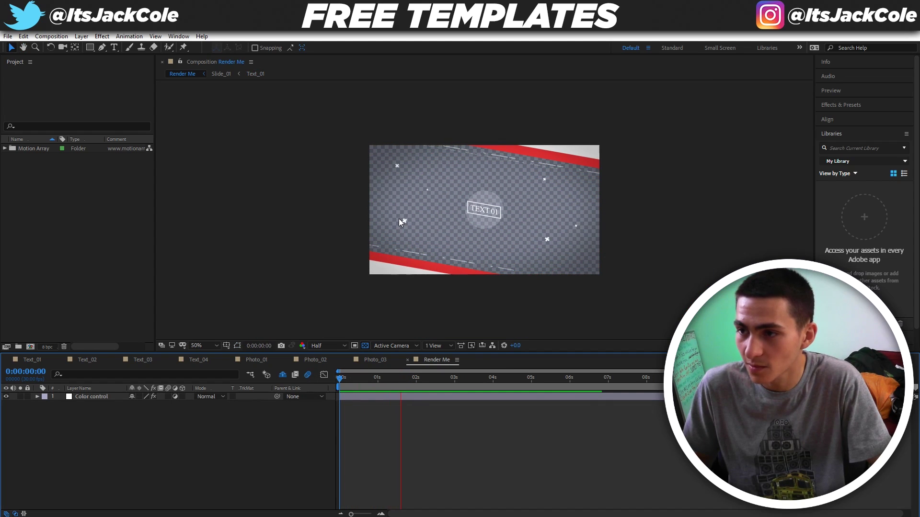
left_click(25, 360)
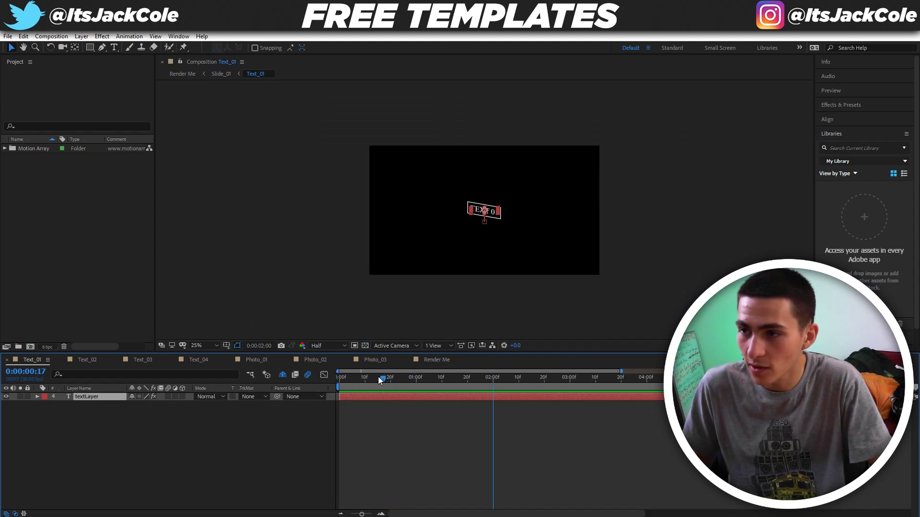
key("Home")
left_click(452, 416)
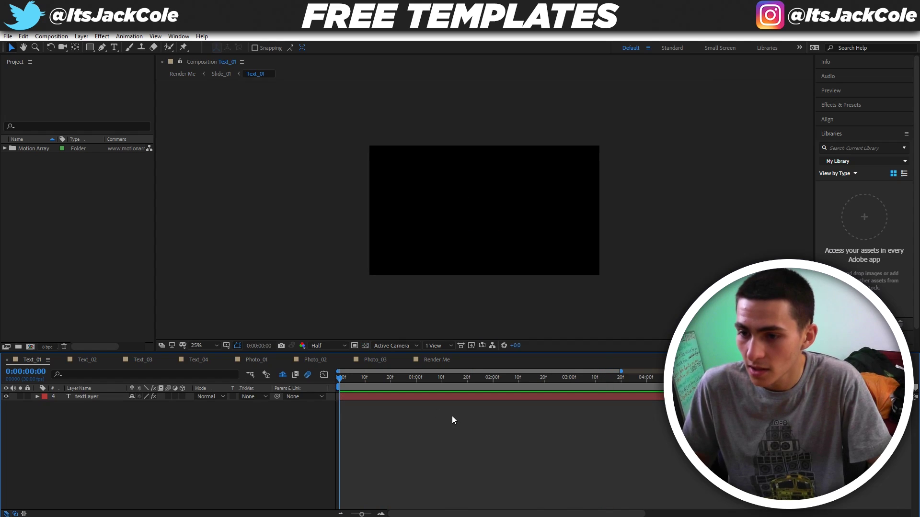
left_click(122, 507)
Browse to Data (D:) > Record Drive > Screenshots and drag the BIG PC0 photo into After Effects
left_click(141, 95)
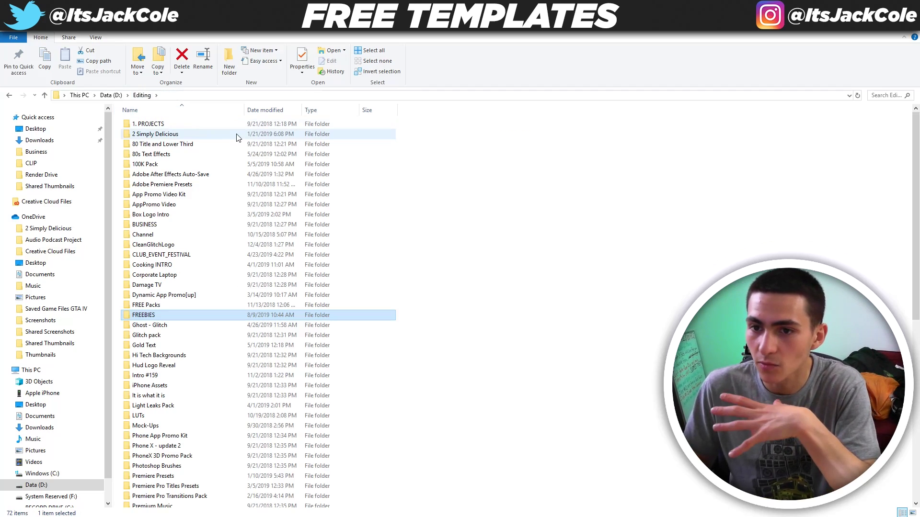
left_click(32, 370)
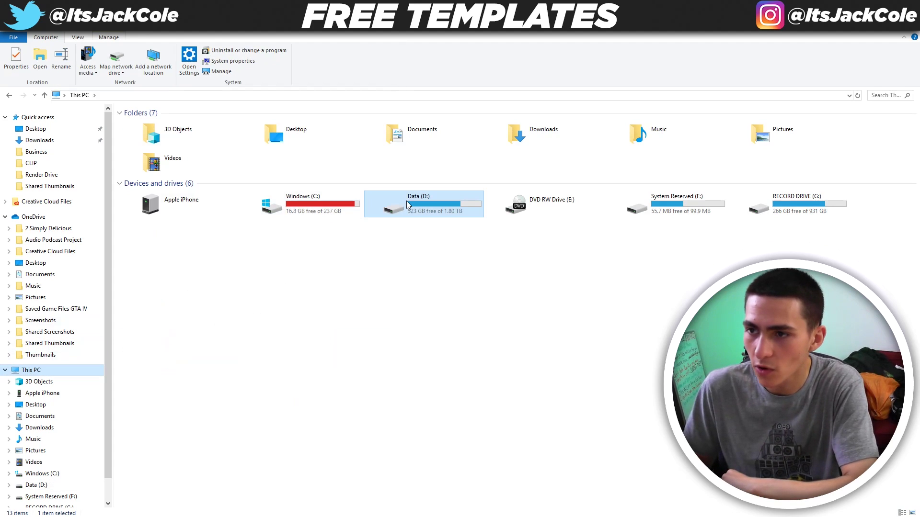
double_click(421, 202)
left_click(158, 214)
double_click(158, 214)
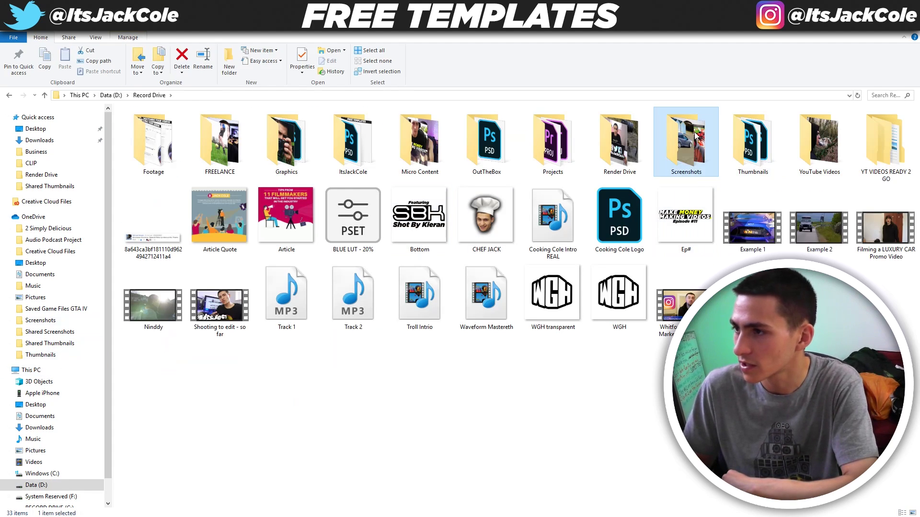
double_click(711, 144)
left_click_drag(154, 232, 383, 452)
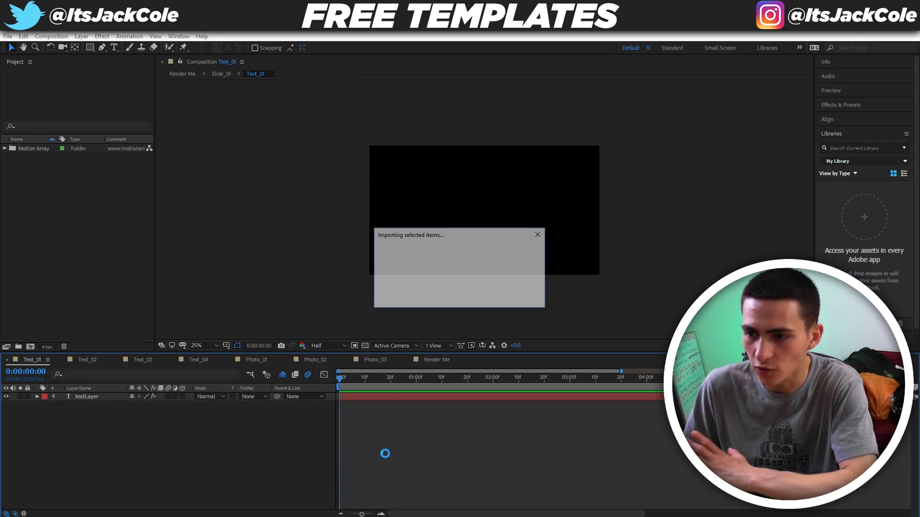
Place the BIG PC0 layer below the text layer in Text_01 and preview Render Me
key("space")
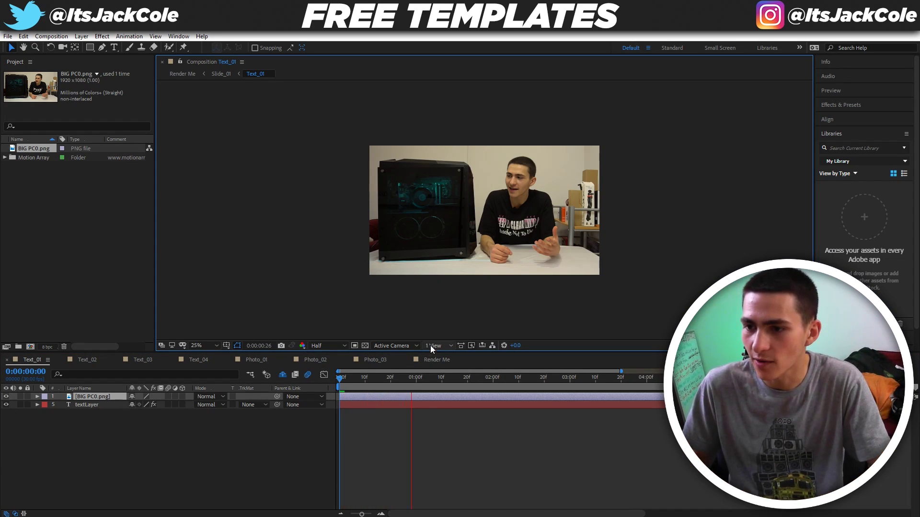
left_click_drag(138, 400, 111, 427)
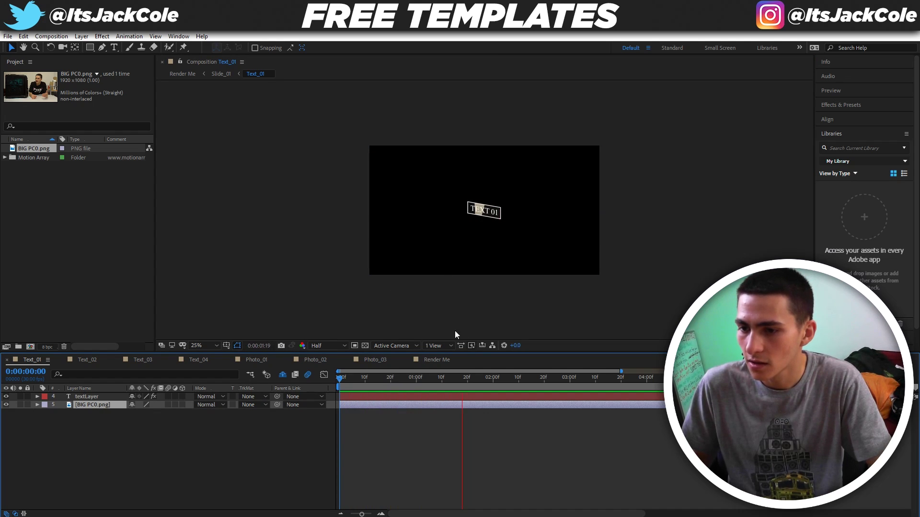
left_click(443, 360)
key("Home")
key("space")
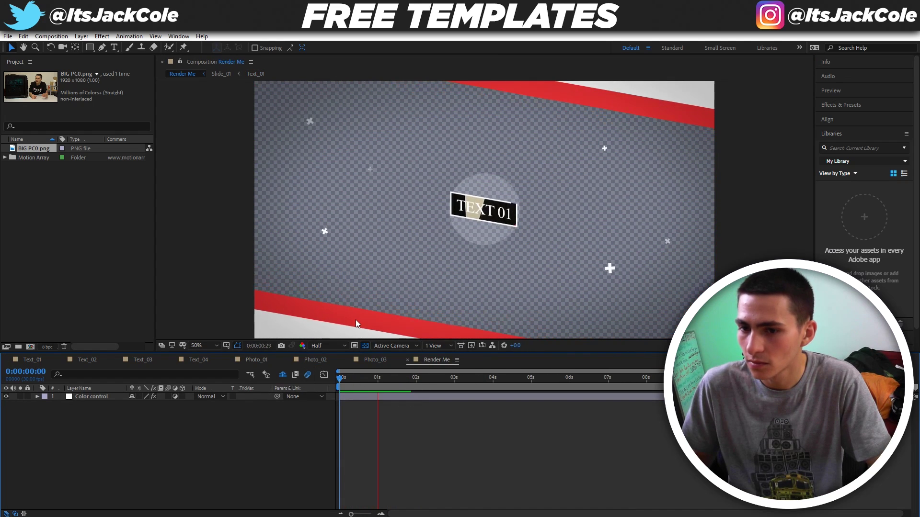
Add the BIG PC0 photo to Render Me below Color control and preview from the start
key("alt+Tab")
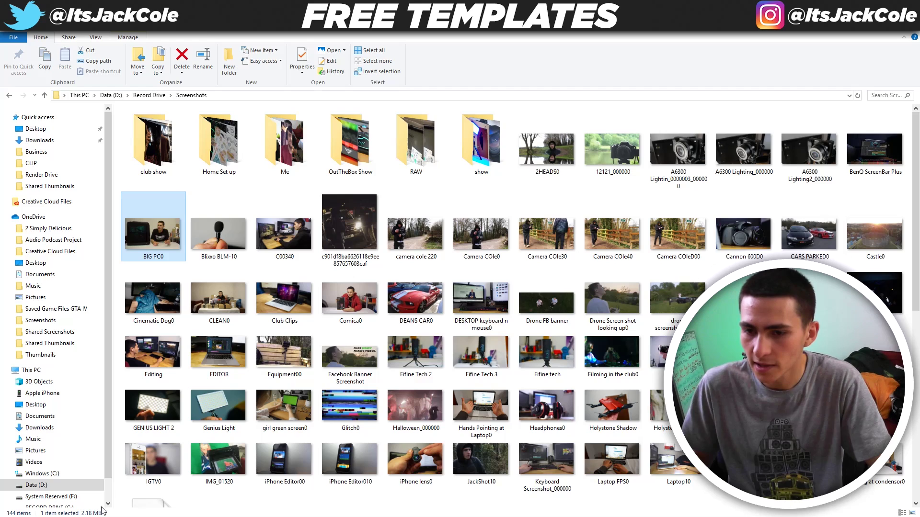
left_click_drag(153, 234, 372, 455)
left_click_drag(136, 395, 108, 425)
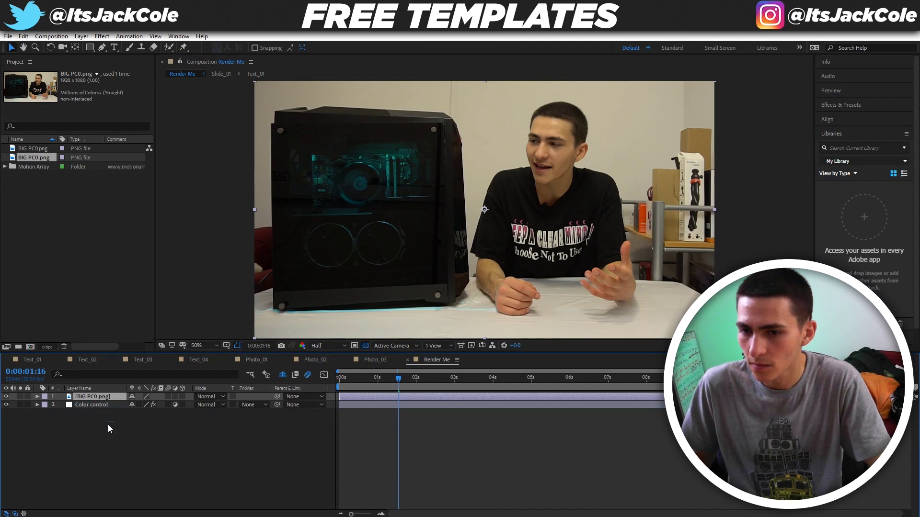
left_click(372, 377)
key("Home")
key("space")
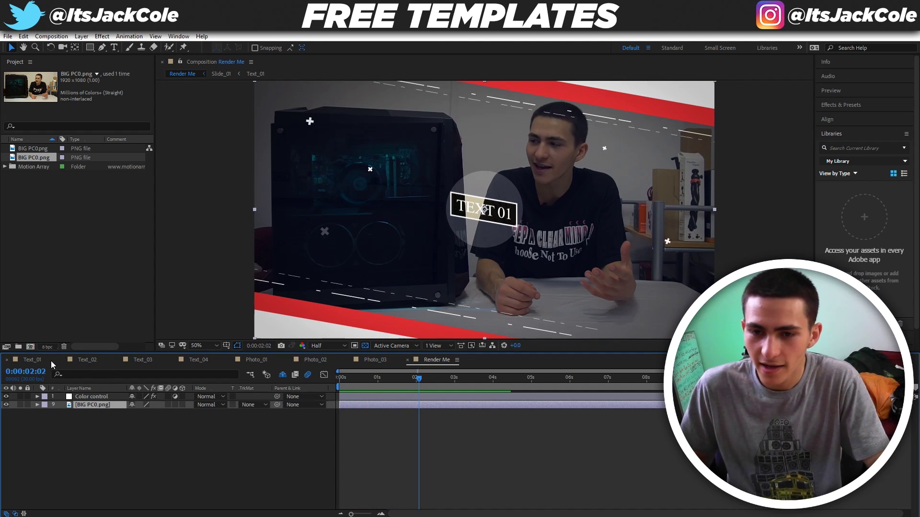
Scrub and preview the Render Me opener over the photo, stopping at two seconds
left_click(32, 360)
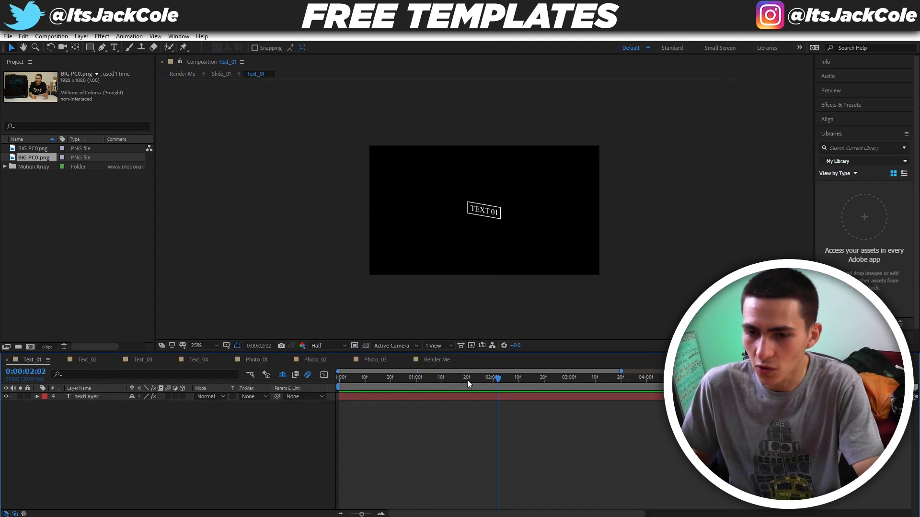
left_click(443, 360)
left_click_drag(463, 379, 741, 379)
key("space")
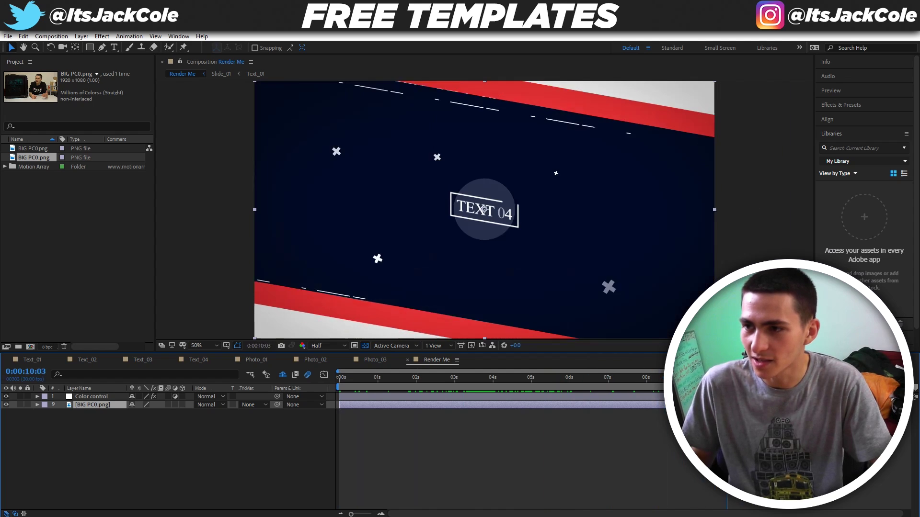
key("comma")
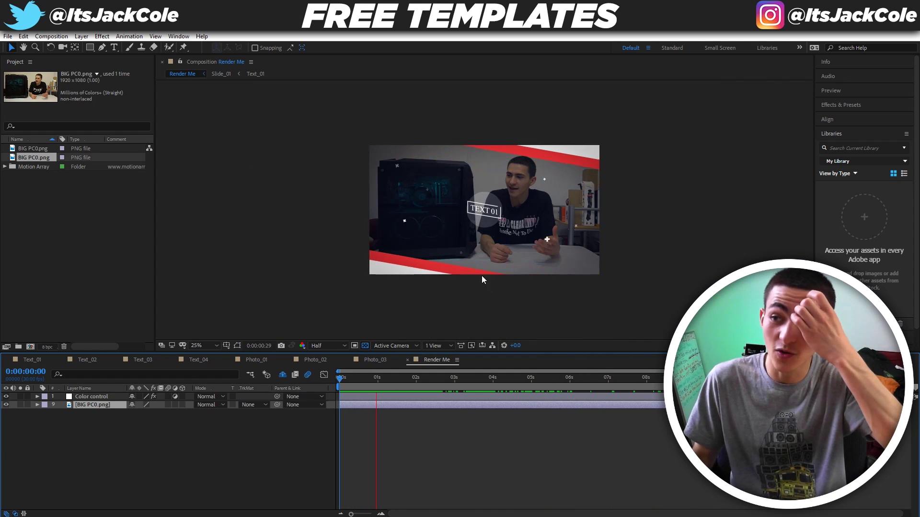
key("space")
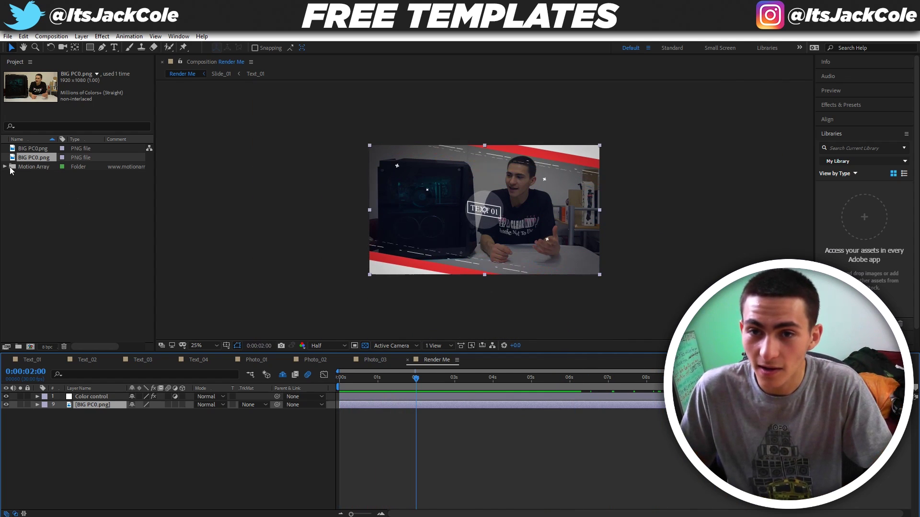
left_click(394, 455)
From the free AE templates list, download the Star Wars Opener zip and return to the homepage
key("alt+Tab")
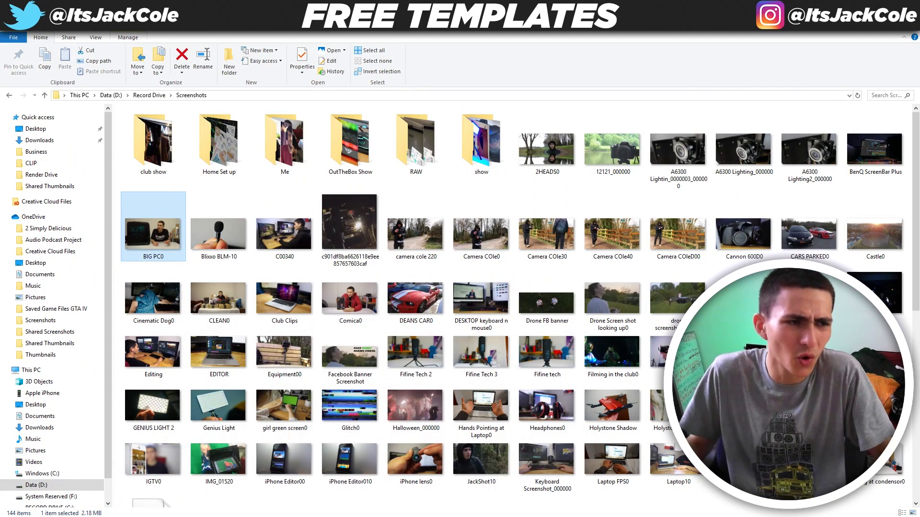
key("alt+Tab")
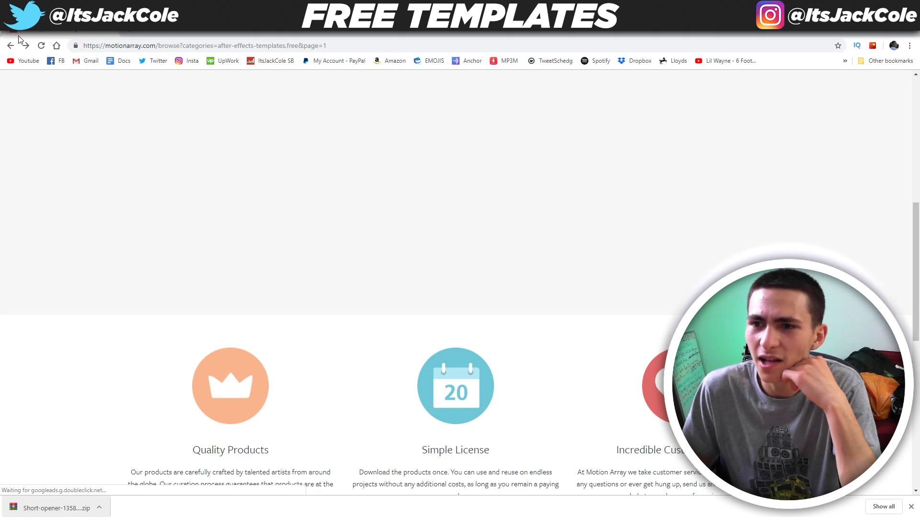
scroll(107, 147, "down", 20)
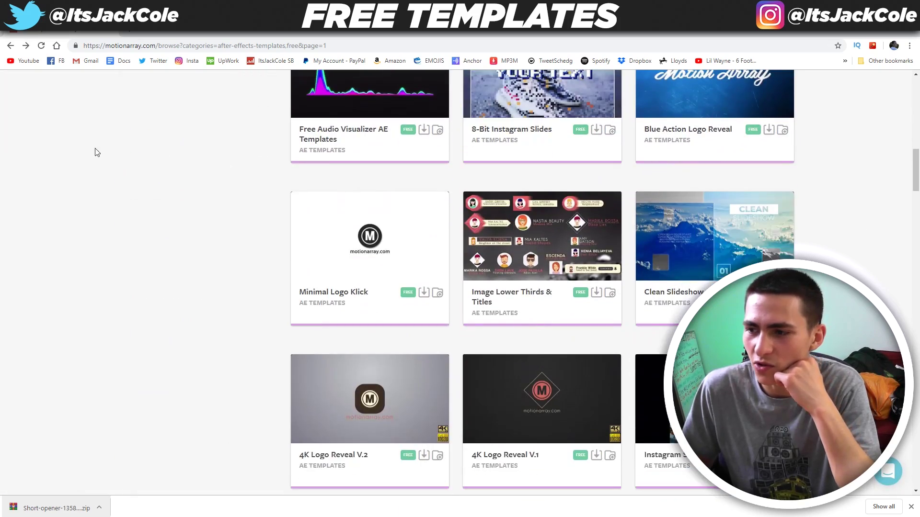
scroll(83, 155, "down", 18)
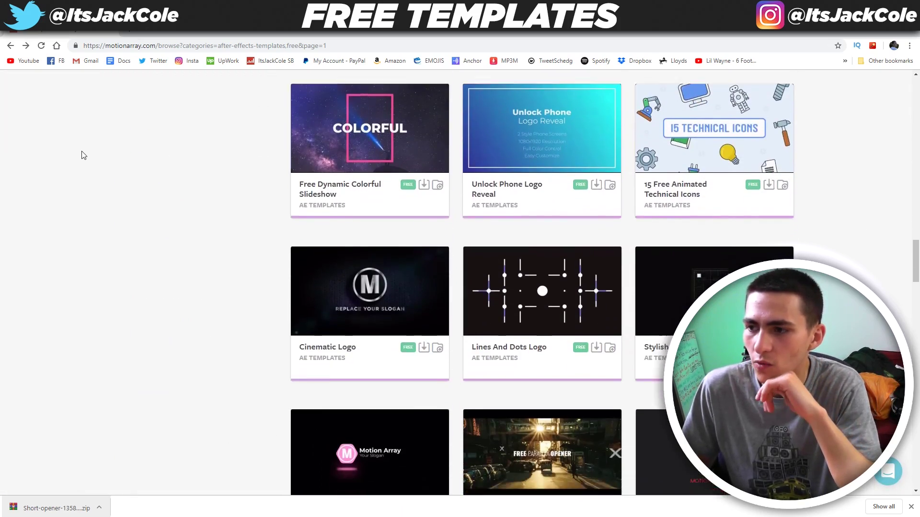
scroll(120, 166, "down", 17)
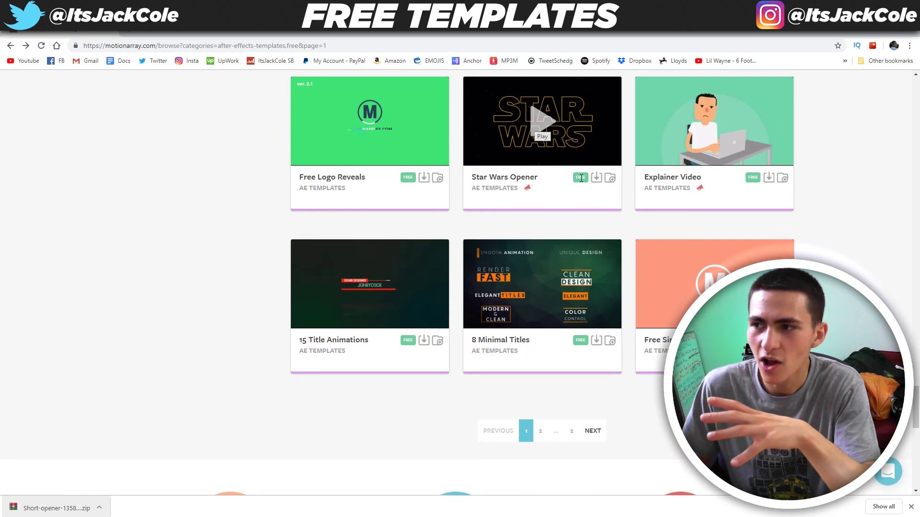
left_click(504, 177)
left_click(746, 136)
left_click(181, 96)
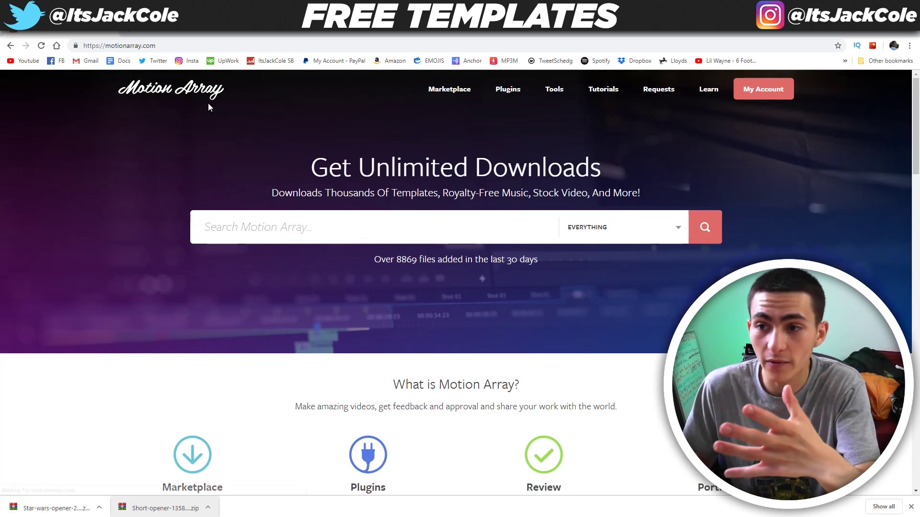
Search the After Effects Presets category and filter the results to Free Items
left_click(617, 216)
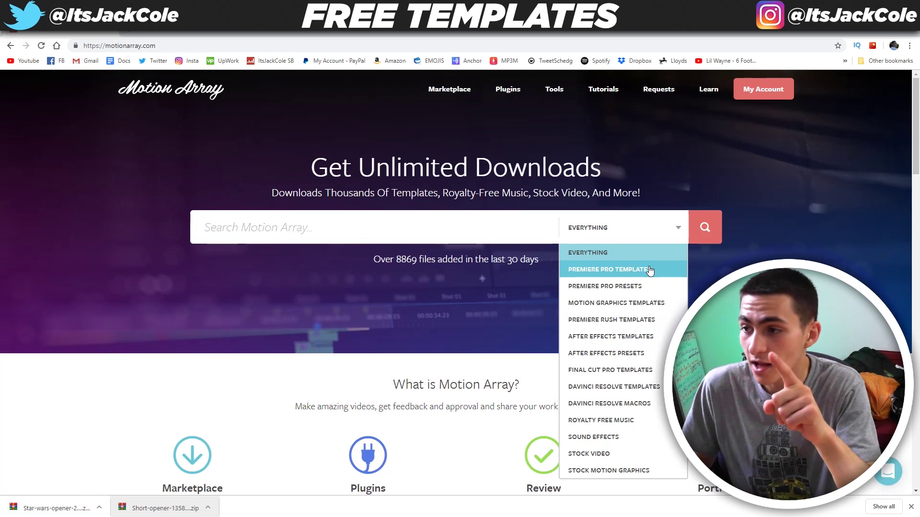
left_click(657, 356)
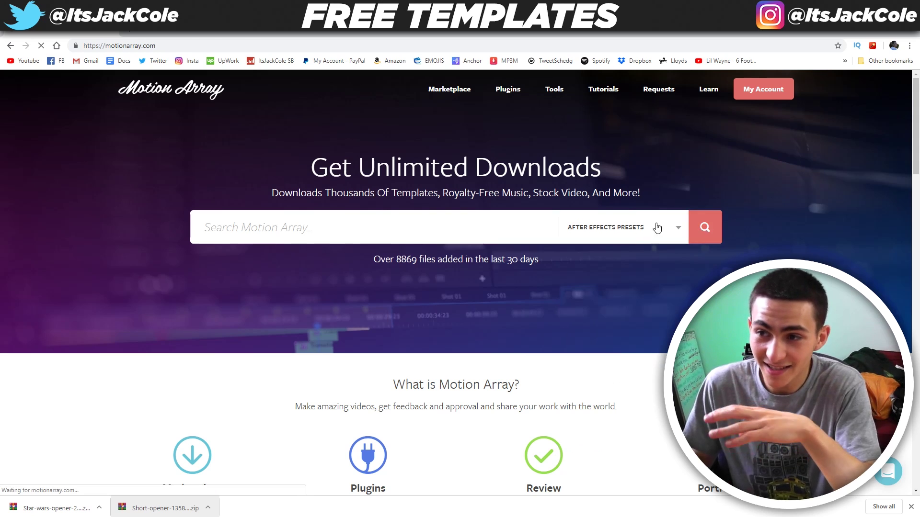
scroll(83, 234, "down", 6)
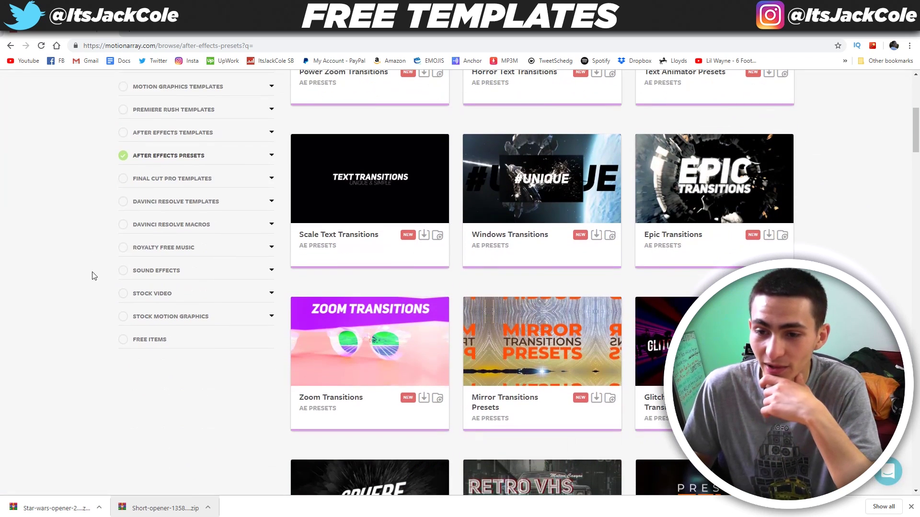
left_click(140, 340)
scroll(108, 355, "up", 6)
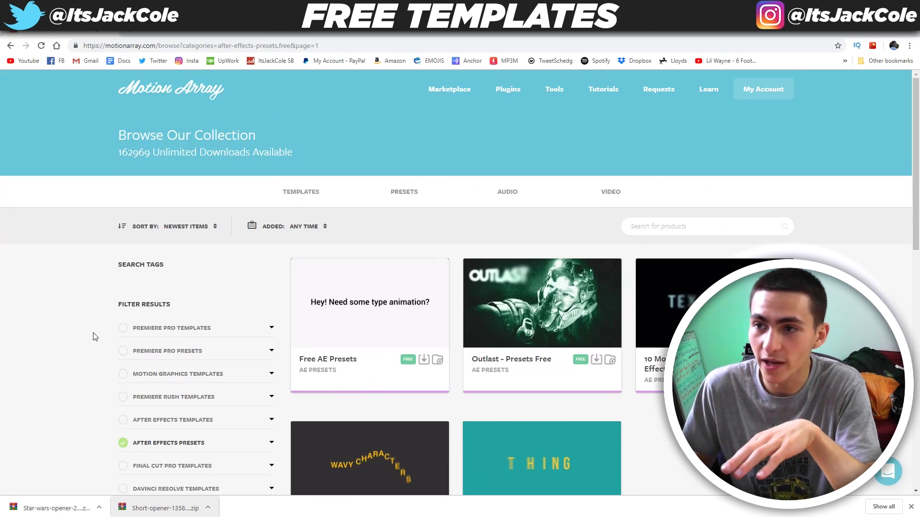
scroll(91, 335, "down", 2)
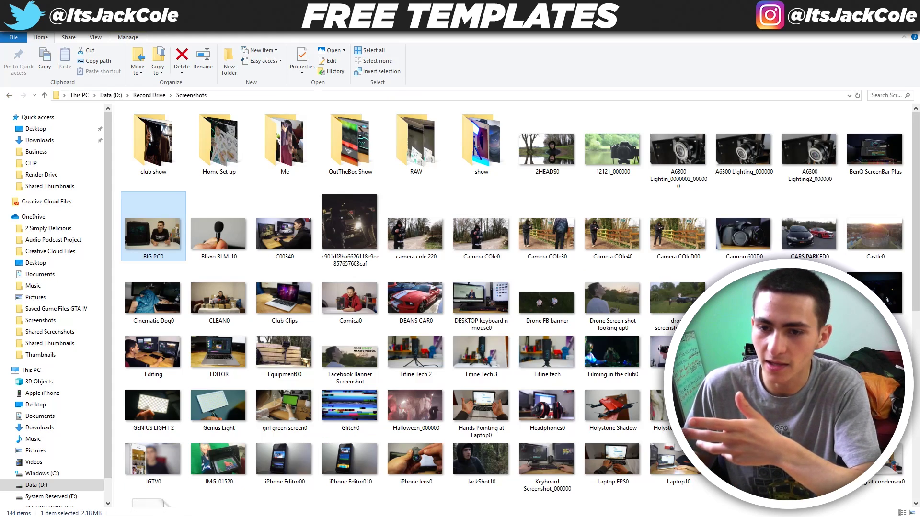
Go to D:\Editing\FREEBIES, drop the Star Wars zip in, and extract it there
left_click(10, 96)
left_click(10, 96)
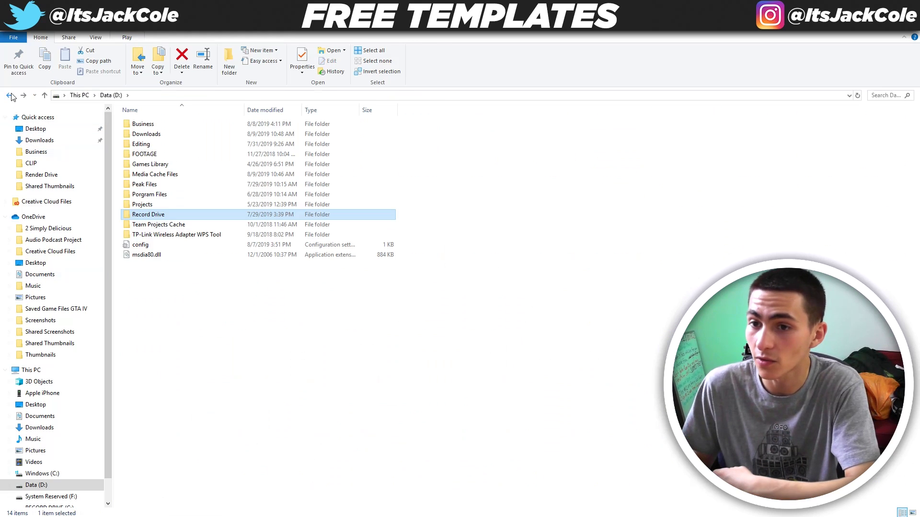
left_click(9, 95)
left_click(9, 95)
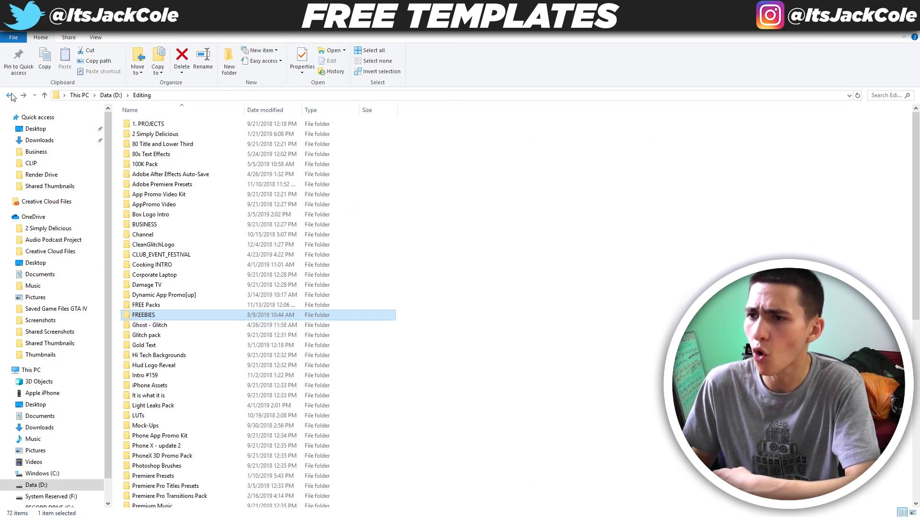
double_click(176, 317)
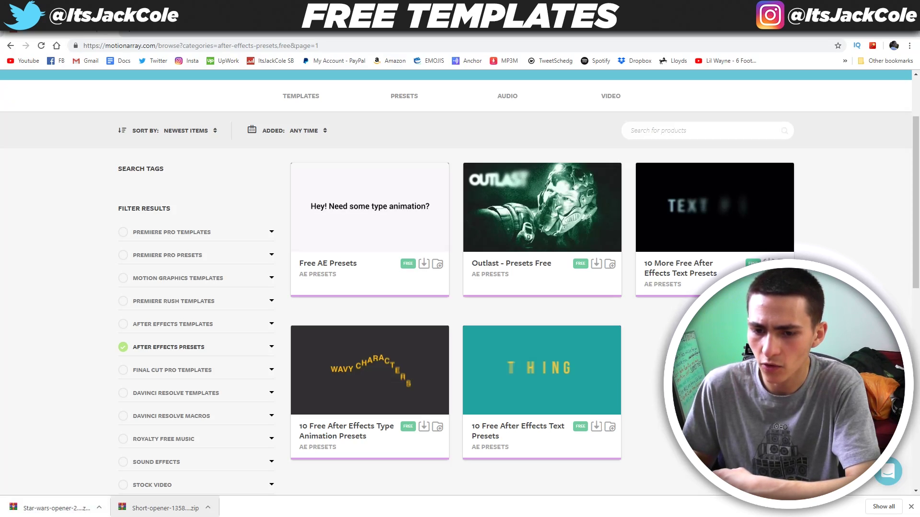
left_click_drag(52, 503, 326, 326)
right_click(165, 165)
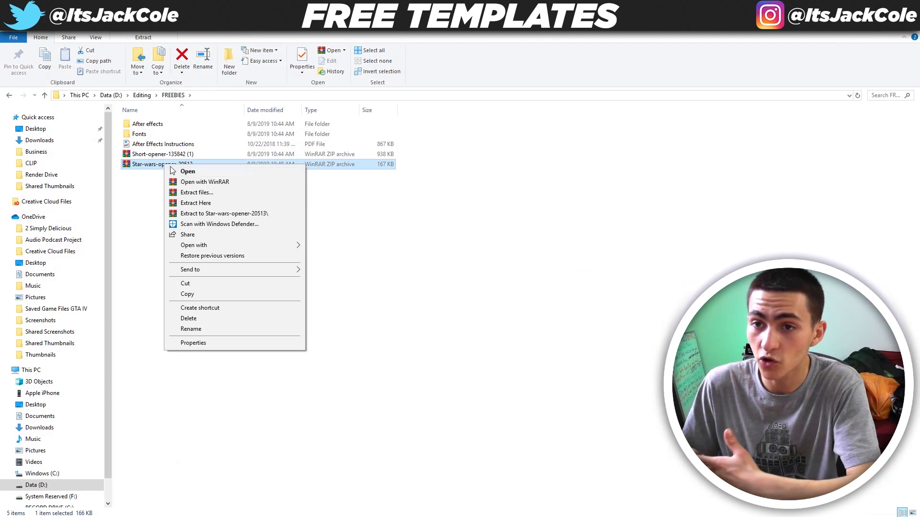
left_click(192, 203)
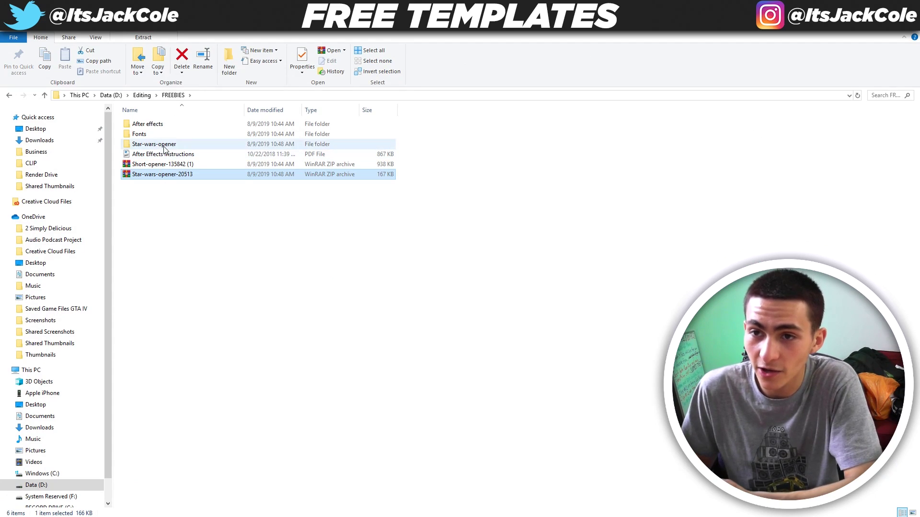
Open Star-wars-opener > Star Wars Opener and select the project file
double_click(166, 144)
left_click(167, 125)
double_click(168, 126)
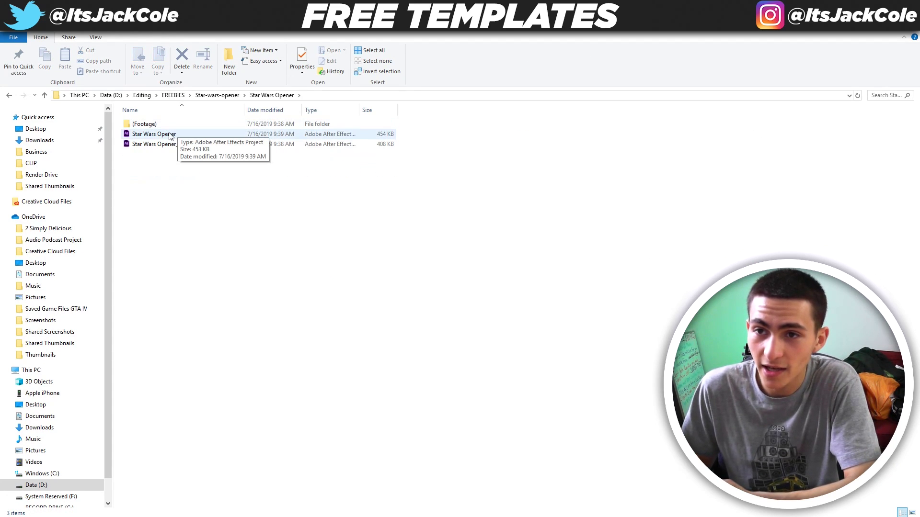
left_click(165, 135)
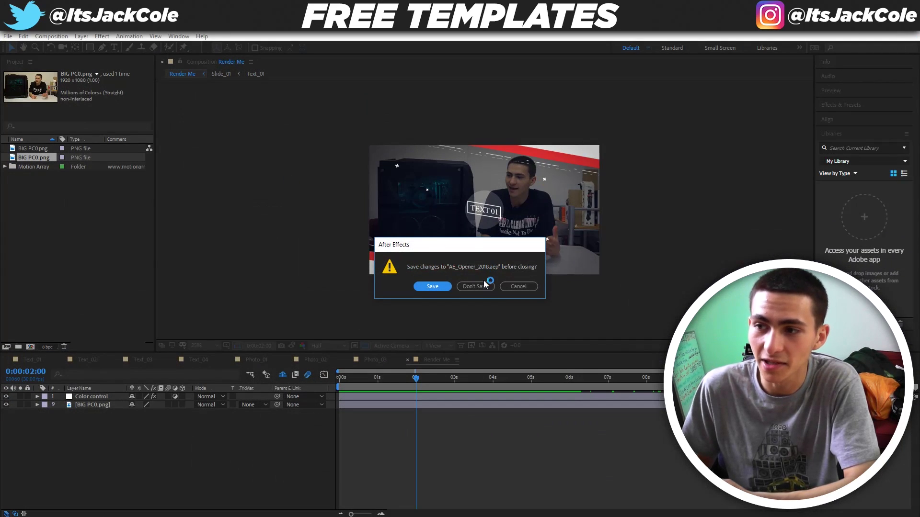
Discard changes to the previous opener and preview the Star Wars Opener from the start
left_click(484, 285)
left_click(546, 289)
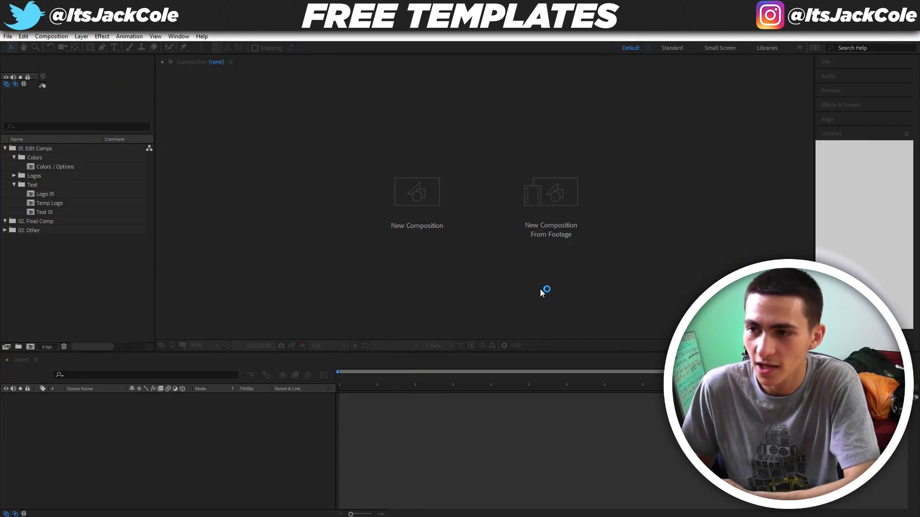
left_click_drag(405, 384, 343, 381)
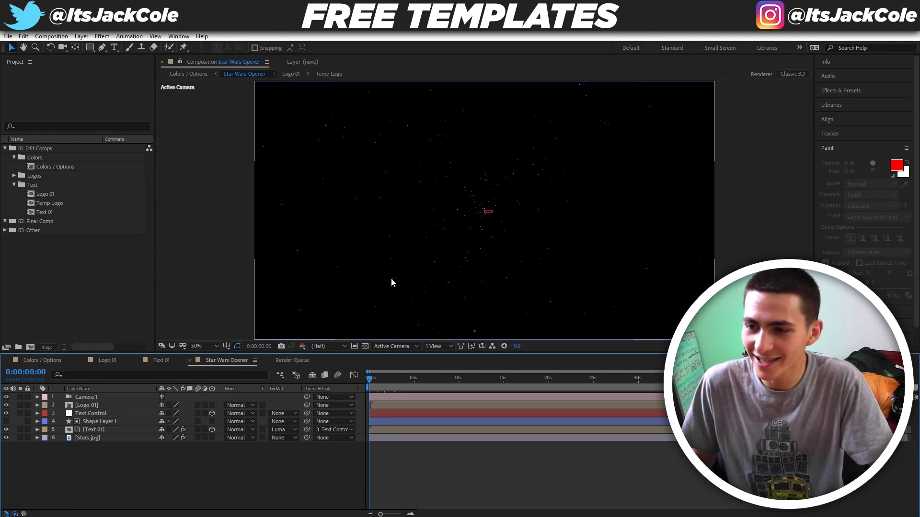
scroll(391, 278, "down", 4)
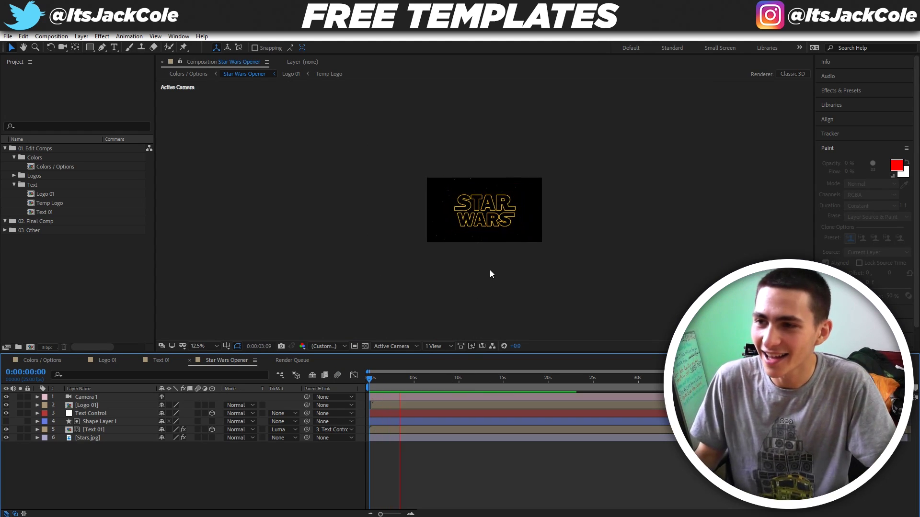
scroll(486, 247, "up", 1)
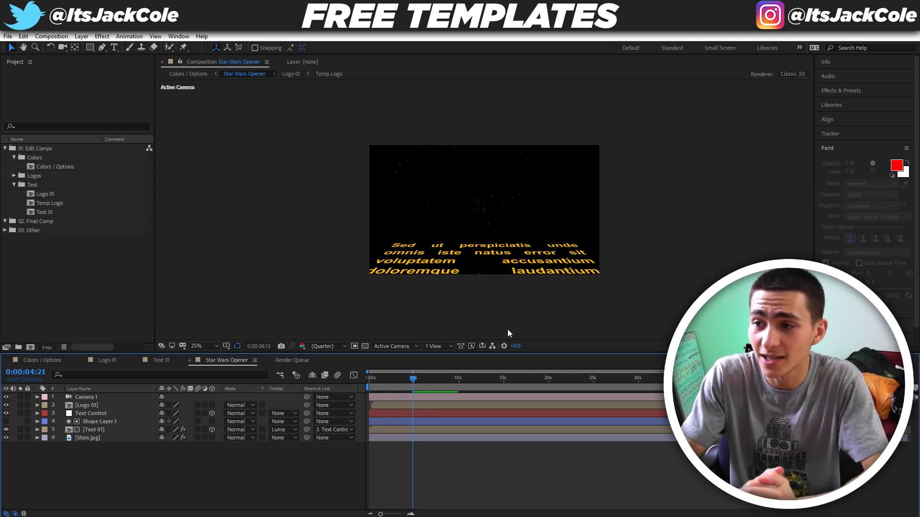
key("space")
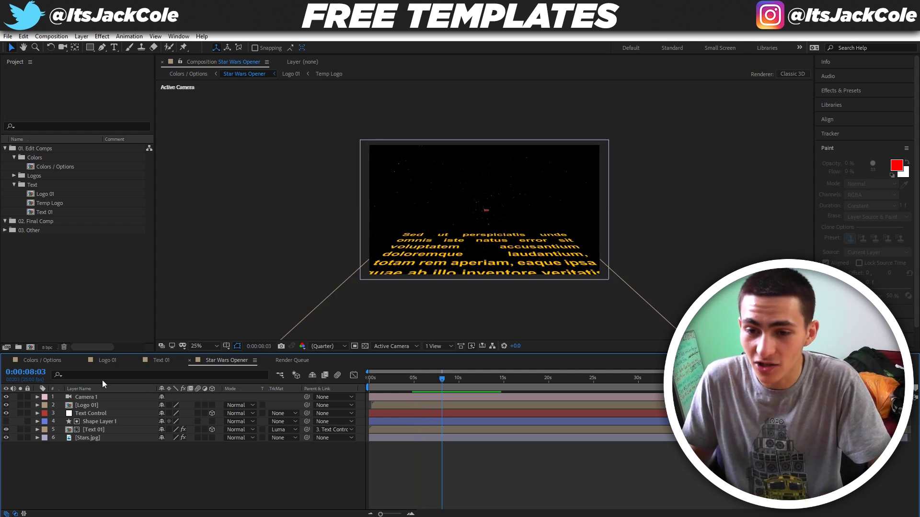
Open the Text 01 precomp and set magnification to show its placeholder paragraphs
left_click(85, 405)
left_click(94, 429)
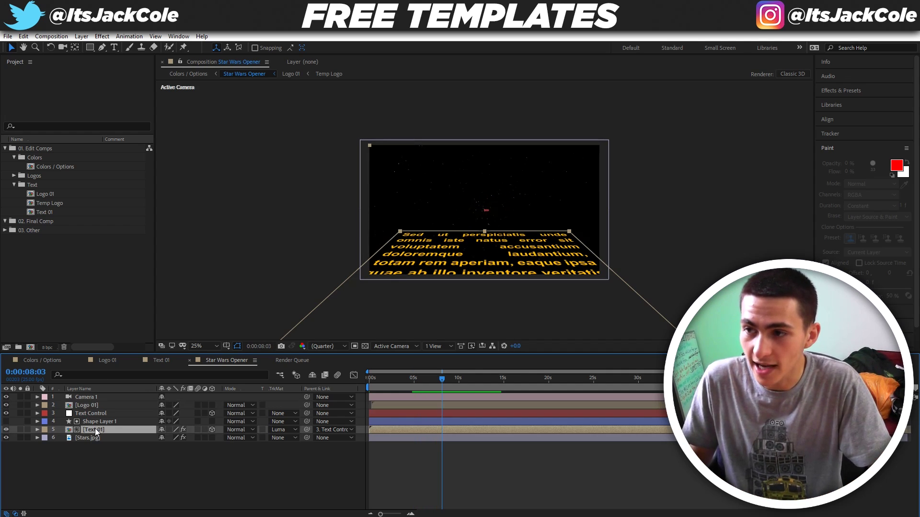
double_click(401, 430)
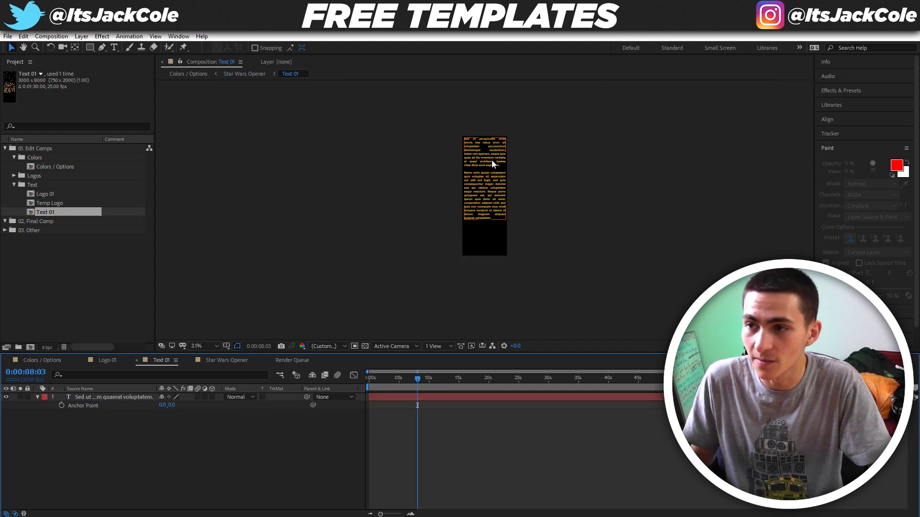
key("period")
key("period")
left_click(208, 346)
left_click(221, 176)
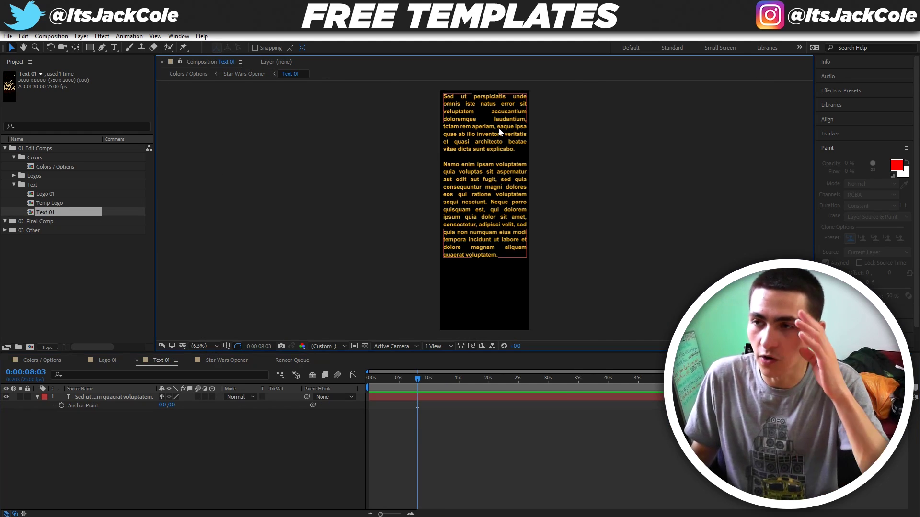